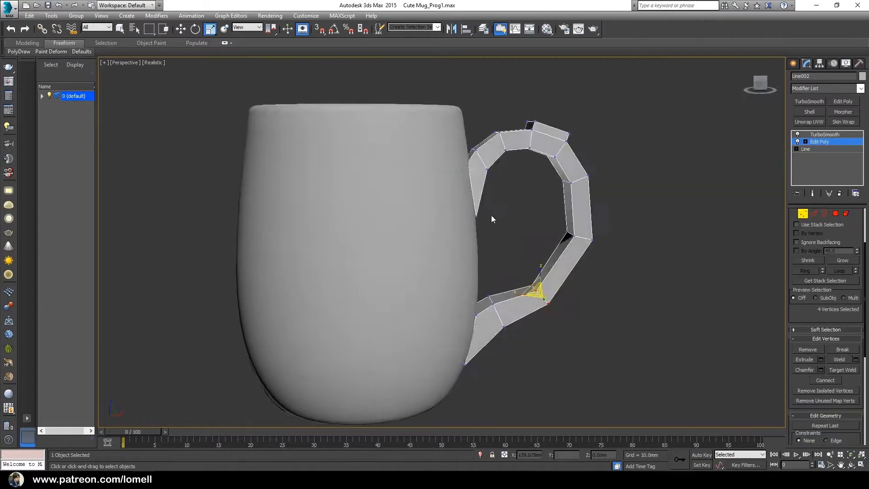
pyautogui.press('f')
pyautogui.press('w')
pyautogui.click(471, 186)
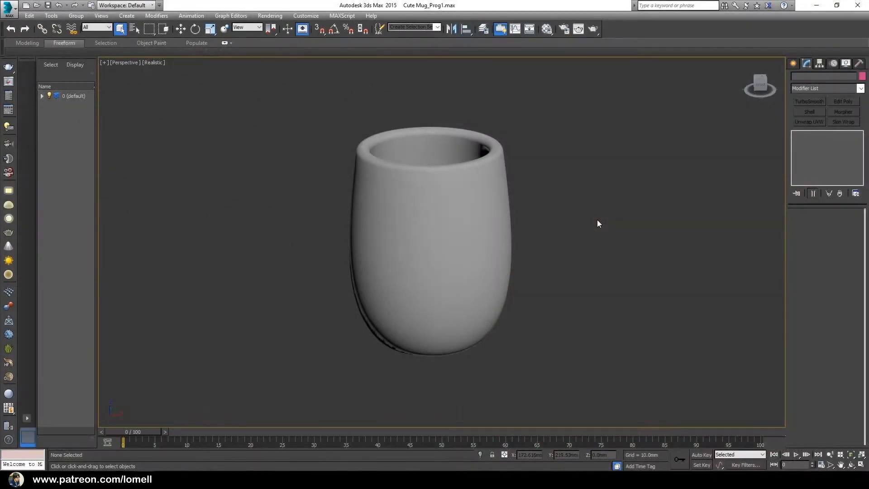
# Show the mug in the front view with wireframe shading
pyautogui.press('f')
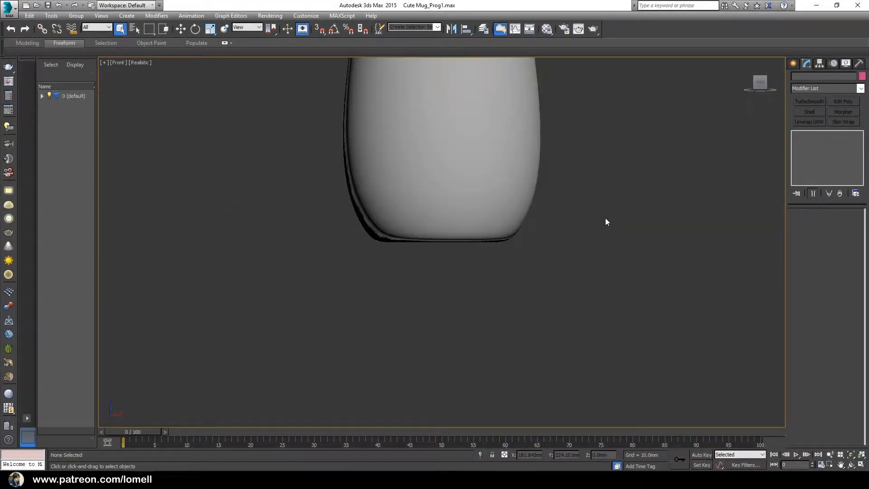
pyautogui.moveTo(582, 227)
pyautogui.mouseDown(button='middle')
pyautogui.moveTo(522, 347)
pyautogui.moveTo(485, 368)
pyautogui.moveTo(485, 361)
pyautogui.mouseUp(button='middle')
pyautogui.press('F3')
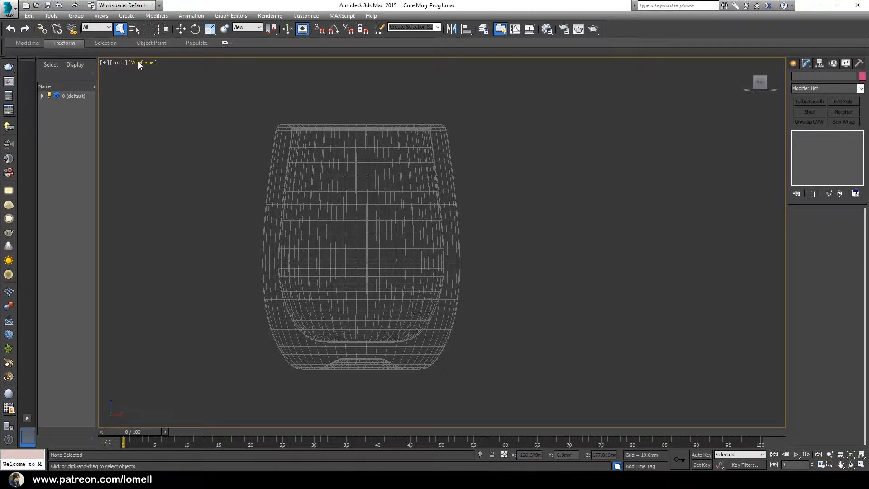
# Draw an open ten-point Line spline with straight segments beside the mug, outlining the handle from its upper wall to its lower wall
pyautogui.click(795, 65)
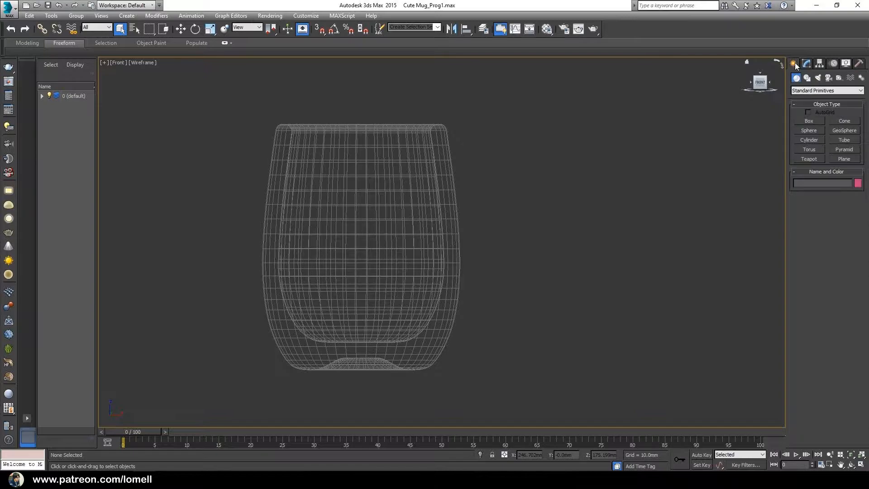
pyautogui.click(807, 78)
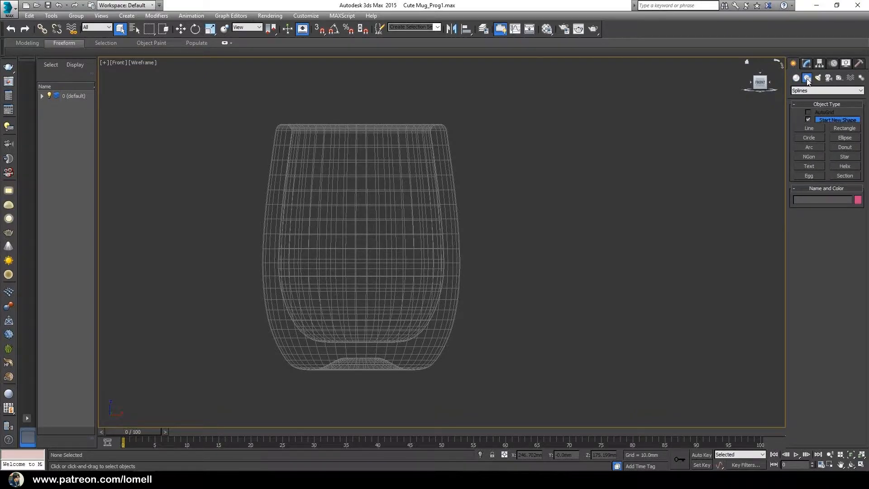
pyautogui.click(810, 128)
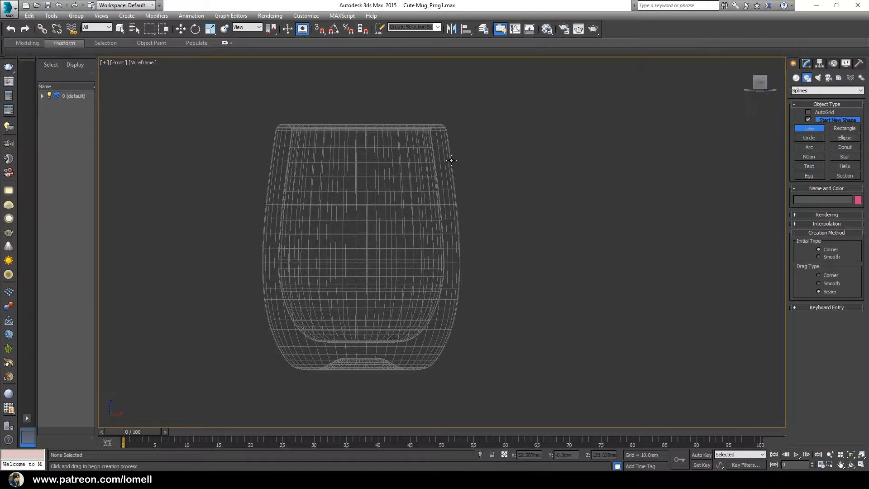
pyautogui.click(448, 187)
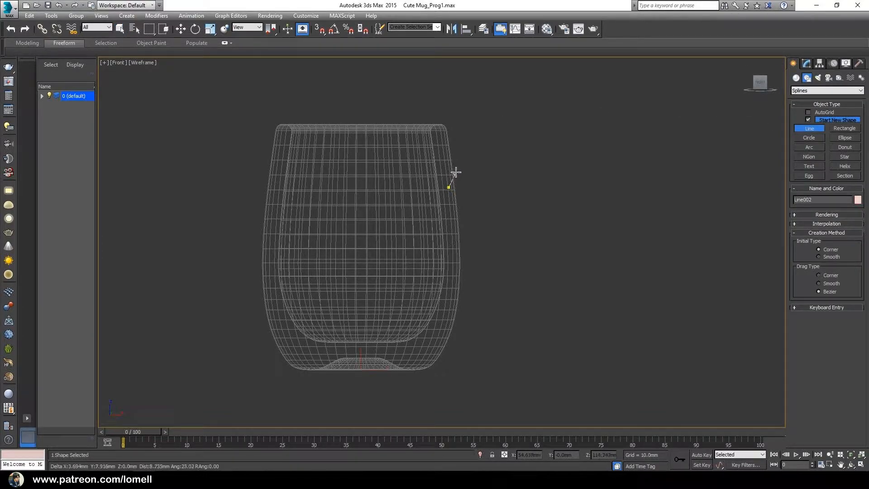
pyautogui.click(459, 166)
pyautogui.click(477, 153)
pyautogui.click(496, 150)
pyautogui.click(513, 155)
pyautogui.click(532, 177)
pyautogui.click(538, 227)
pyautogui.click(510, 266)
pyautogui.click(478, 284)
pyautogui.click(453, 312)
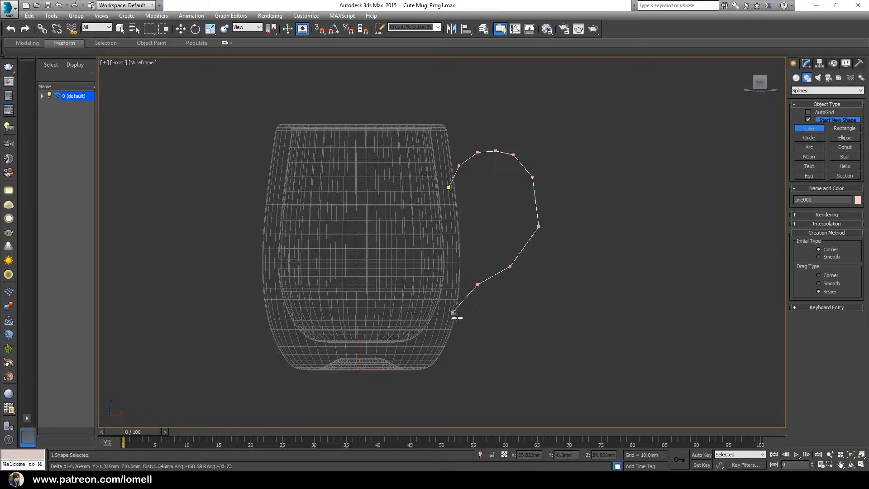
pyautogui.rightClick(564, 320)
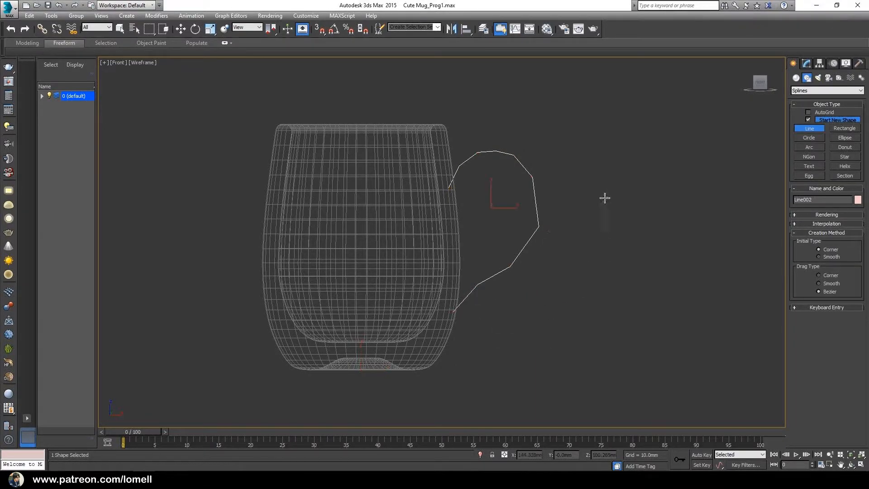
pyautogui.rightClick(756, 123)
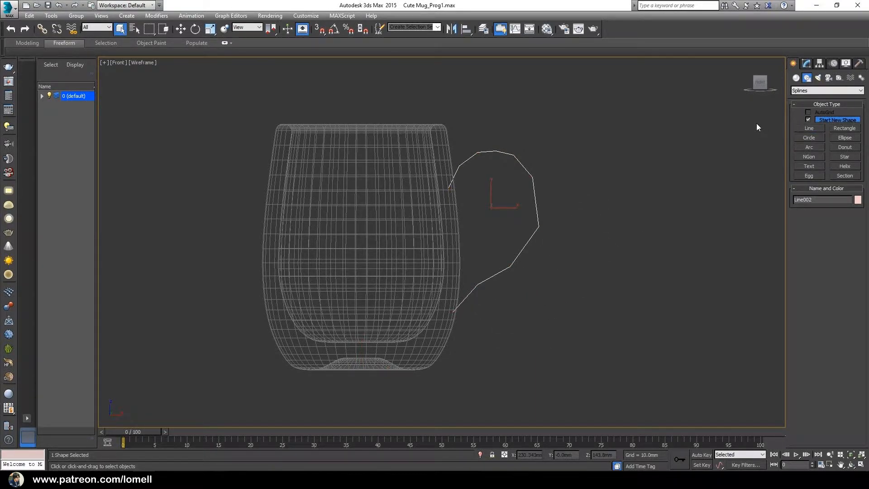
# Edit the handle spline's vertices and move its lower end vertex further down the mug's wall
pyautogui.click(805, 64)
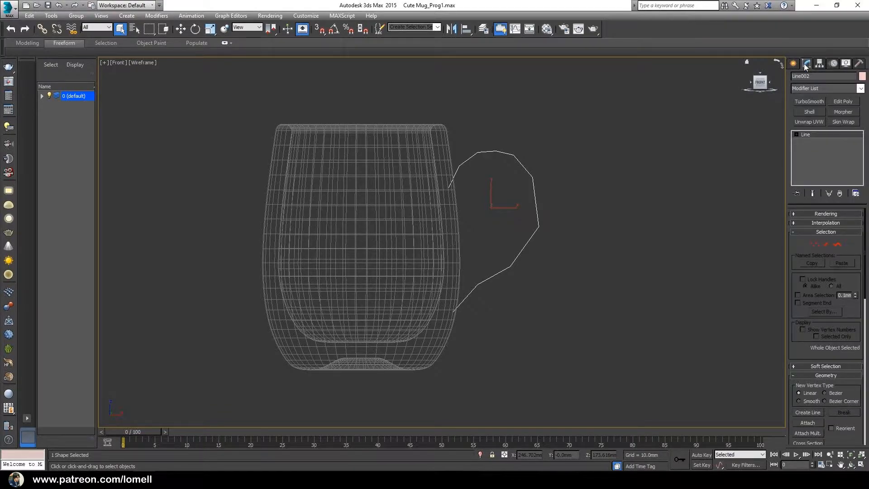
pyautogui.click(815, 244)
pyautogui.moveTo(532, 249); pyautogui.dragTo(495, 258, button='middle')
pyautogui.scroll(3, 500, 266)
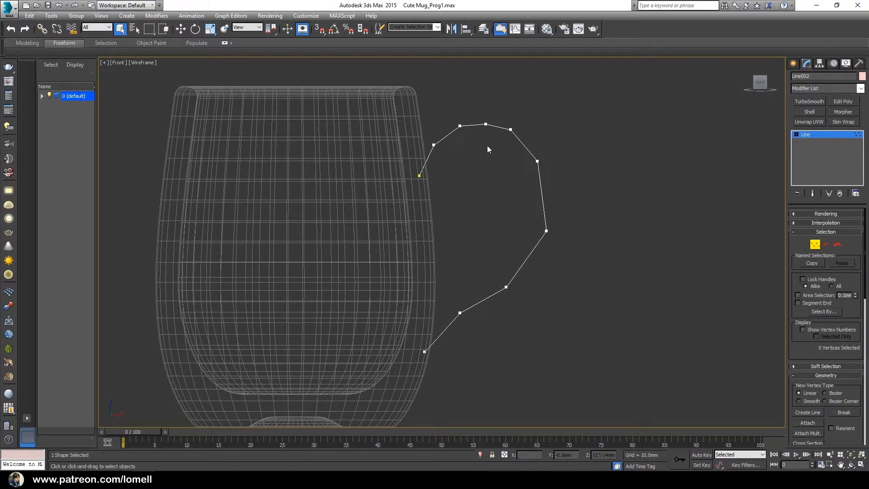
pyautogui.click(180, 28)
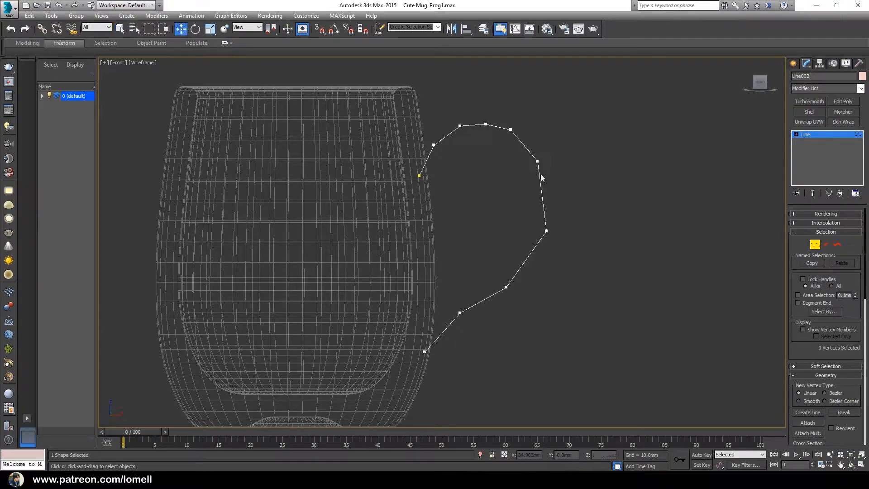
pyautogui.moveTo(526, 154); pyautogui.dragTo(524, 152)
pyautogui.moveTo(516, 122); pyautogui.dragTo(520, 122)
pyautogui.scroll(-2, 547, 167)
pyautogui.moveTo(431, 263); pyautogui.dragTo(492, 333)
pyautogui.moveTo(466, 302); pyautogui.dragTo(461, 317)
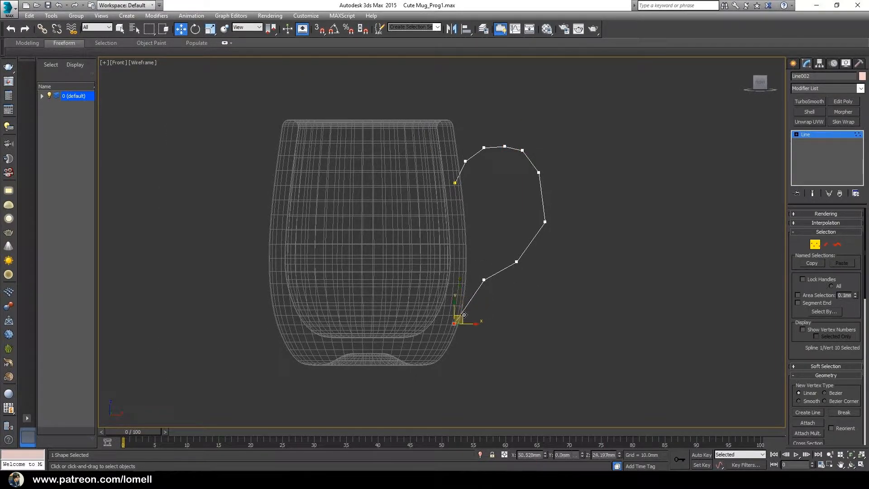
# Reposition the spline's lower and outer vertices to give the handle a slightly wider, longer curve
pyautogui.moveTo(528, 299); pyautogui.dragTo(527, 299)
pyautogui.moveTo(520, 258); pyautogui.dragTo(523, 273)
pyautogui.moveTo(534, 160); pyautogui.dragTo(556, 173)
pyautogui.click(548, 142)
pyautogui.click(520, 149)
pyautogui.moveTo(535, 146); pyautogui.dragTo(535, 147)
pyautogui.click(587, 180)
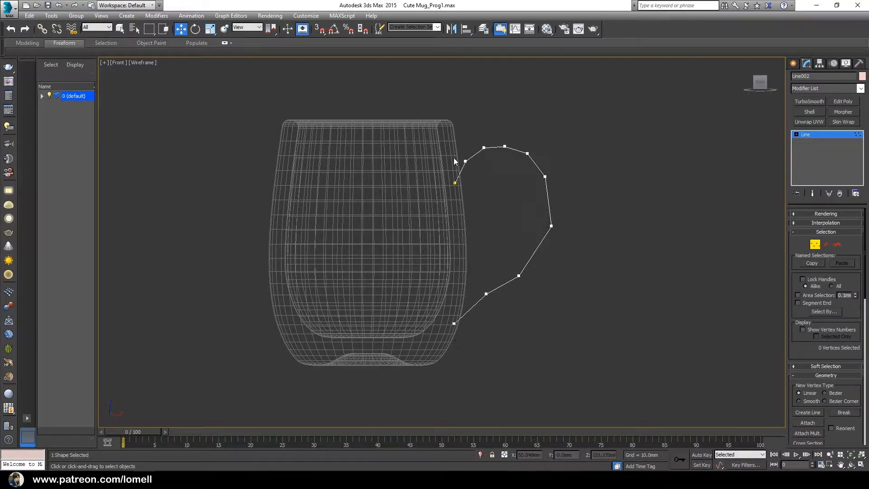
# Select all ten spline vertices and enable the spline in the viewport as a rectangular section with a width of 8.44 mm
pyautogui.moveTo(390, 121); pyautogui.dragTo(593, 315)
pyautogui.moveTo(528, 283); pyautogui.dragTo(459, 301, button='middle')
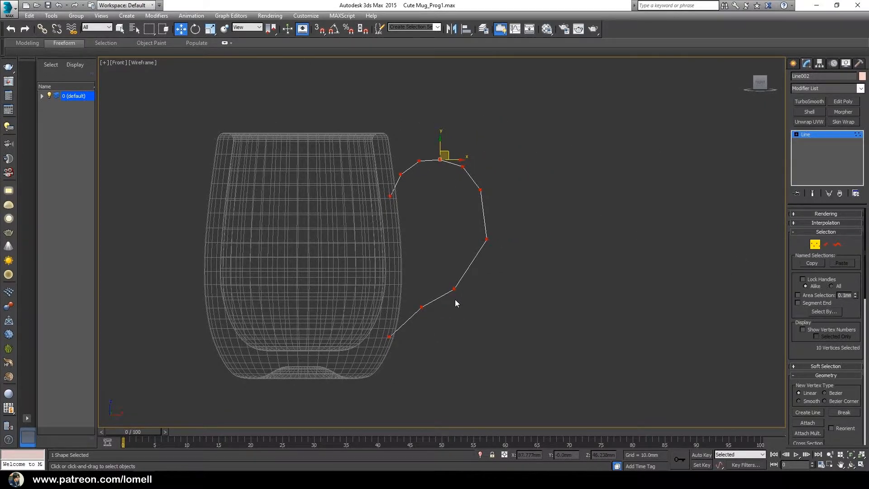
pyautogui.click(825, 214)
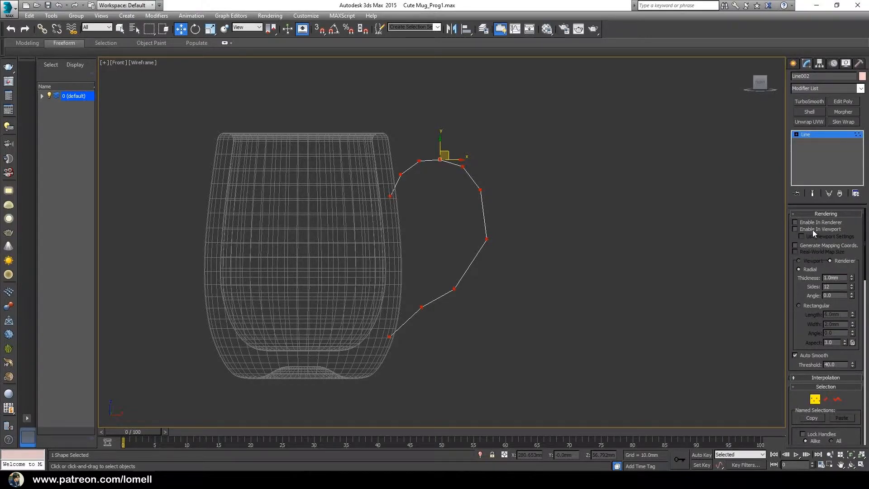
pyautogui.click(813, 229)
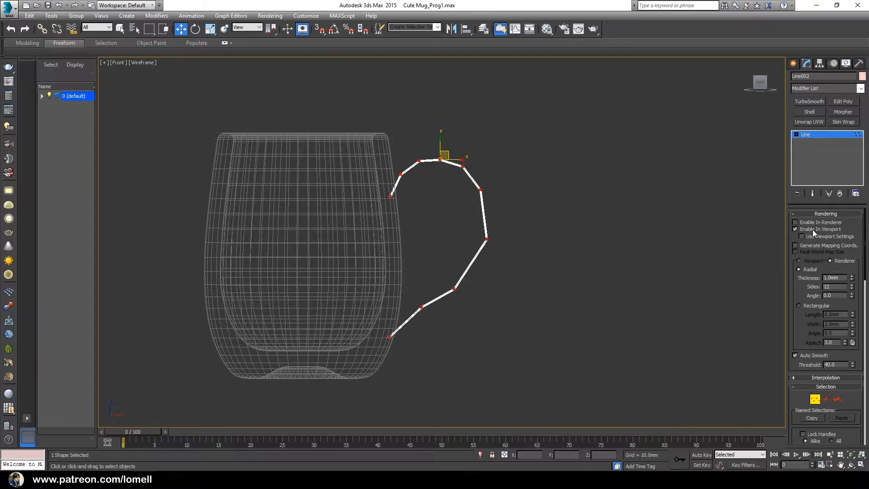
pyautogui.click(804, 306)
pyautogui.scroll(3, 480, 318)
pyautogui.moveTo(510, 321); pyautogui.dragTo(502, 346, button='middle')
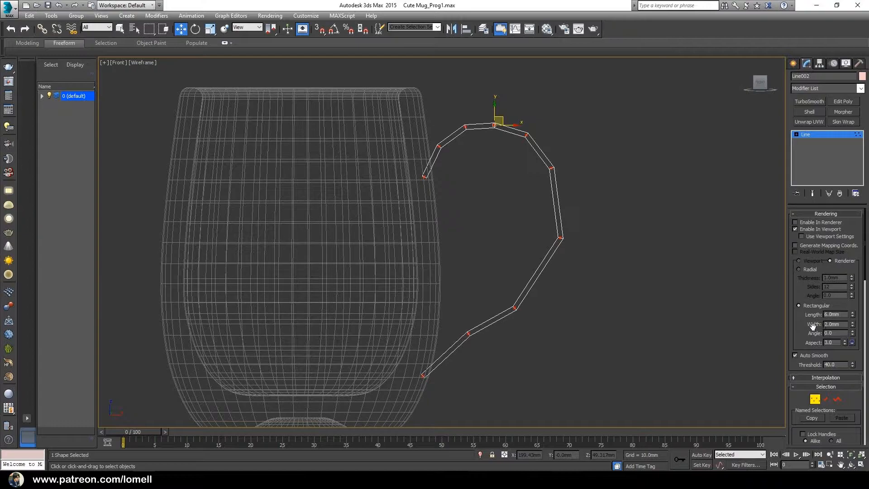
pyautogui.moveTo(852, 324); pyautogui.dragTo(845, 203)
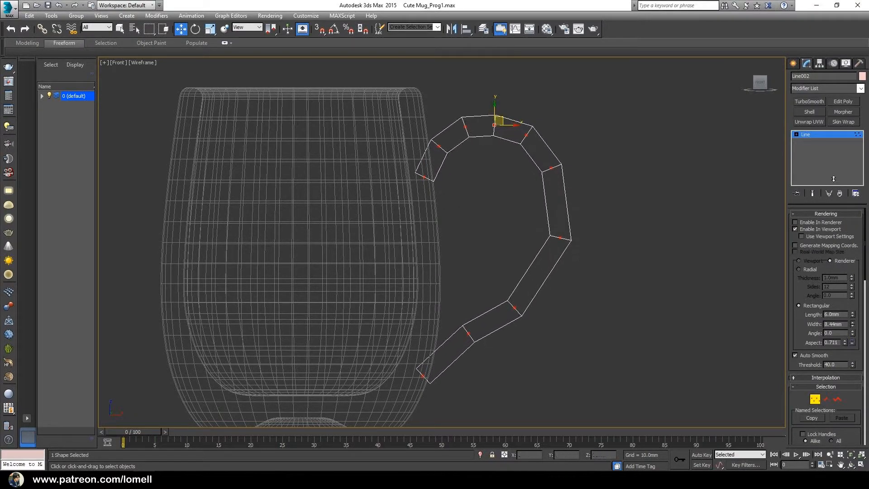
# Set the handle's rectangular section length to about 19.24 mm, checking its proportions in a shaded perspective view
pyautogui.press('p')
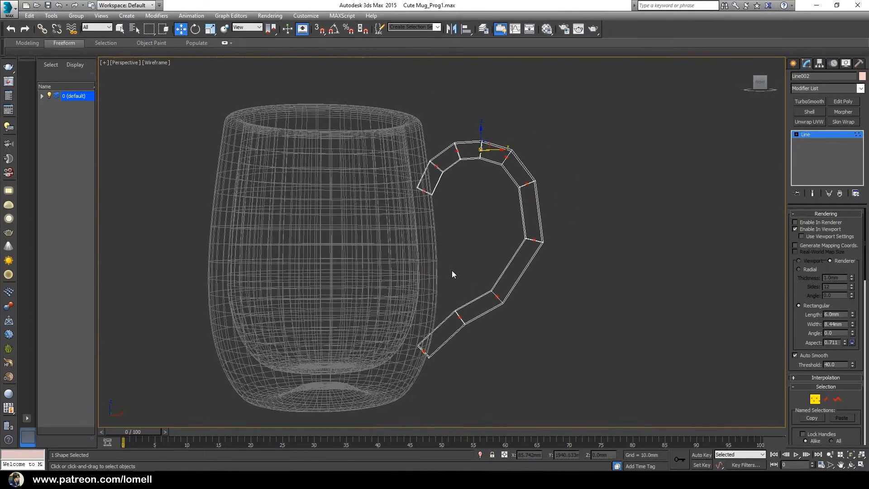
pyautogui.press('F3')
pyautogui.keyDown('alt'); pyautogui.moveTo(531, 277); pyautogui.dragTo(484, 315, button='middle'); pyautogui.keyUp('alt')
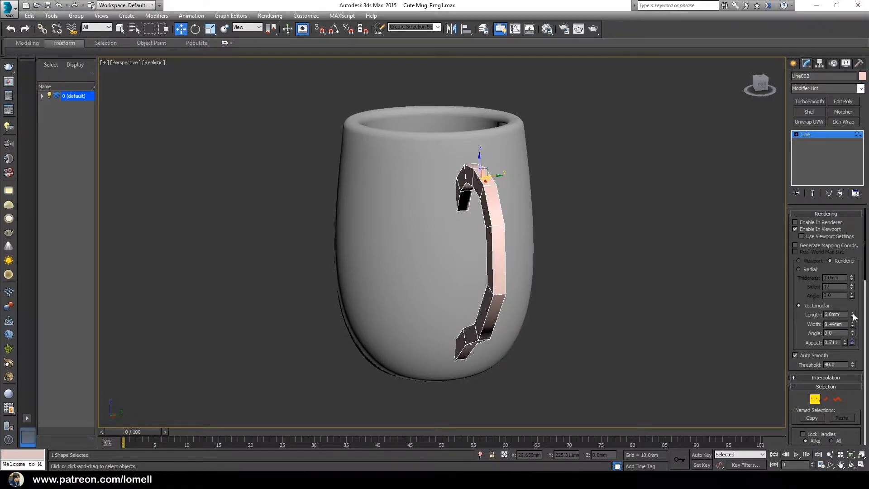
pyautogui.moveTo(853, 315); pyautogui.dragTo(853, 288)
pyautogui.keyDown('alt'); pyautogui.moveTo(521, 271); pyautogui.dragTo(539, 290, button='middle'); pyautogui.keyUp('alt')
pyautogui.moveTo(853, 319); pyautogui.dragTo(852, 322)
pyautogui.keyDown('alt'); pyautogui.moveTo(527, 324); pyautogui.dragTo(545, 310, button='middle'); pyautogui.keyUp('alt')
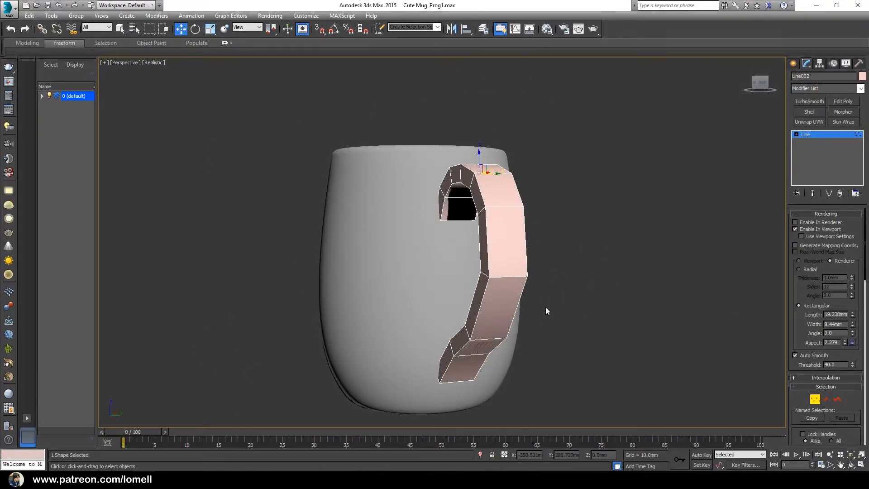
# Return to the front wireframe view, leave spline vertex editing and add an Edit Poly modifier to the handle
pyautogui.press('f')
pyautogui.press('F3')
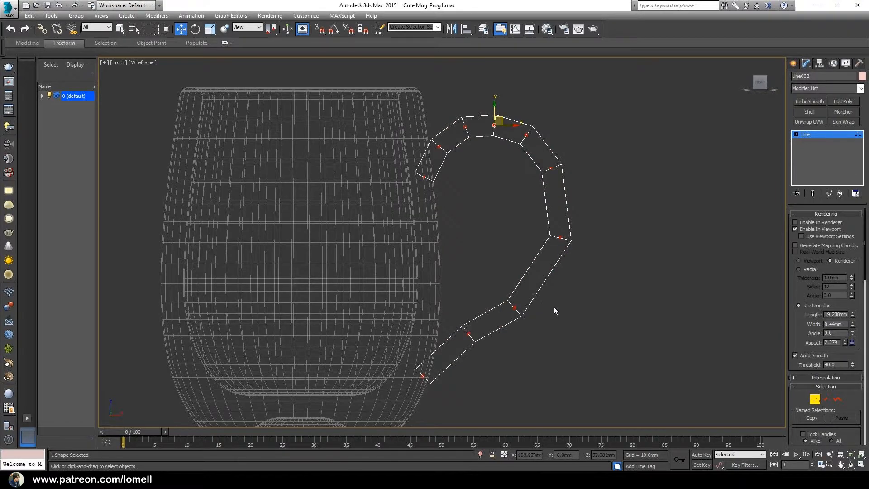
pyautogui.moveTo(558, 308); pyautogui.dragTo(560, 283, button='middle')
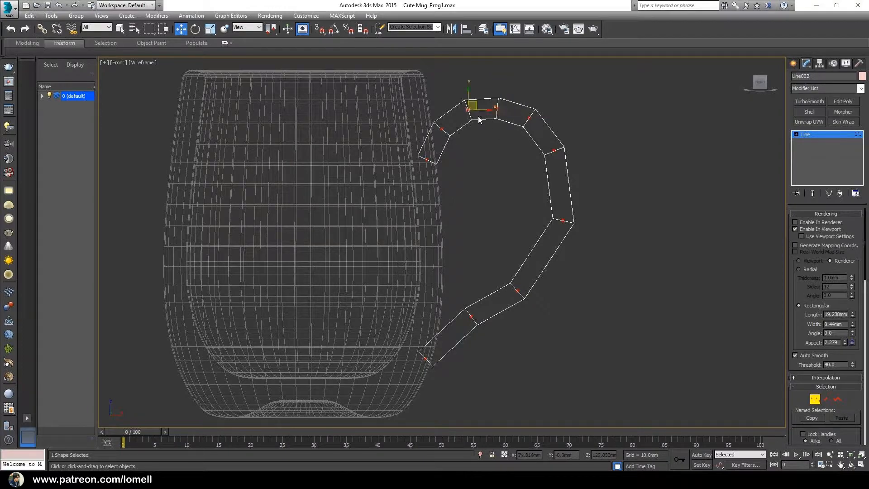
pyautogui.click(497, 108)
pyautogui.click(829, 135)
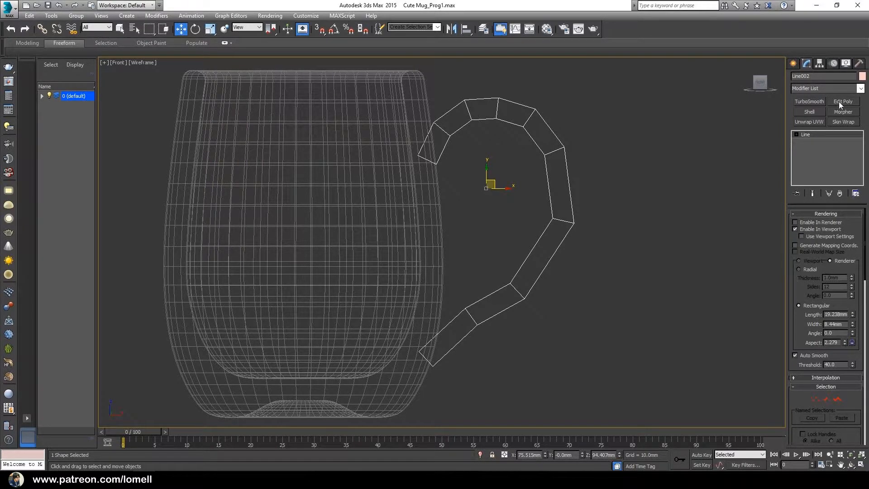
pyautogui.click(814, 88)
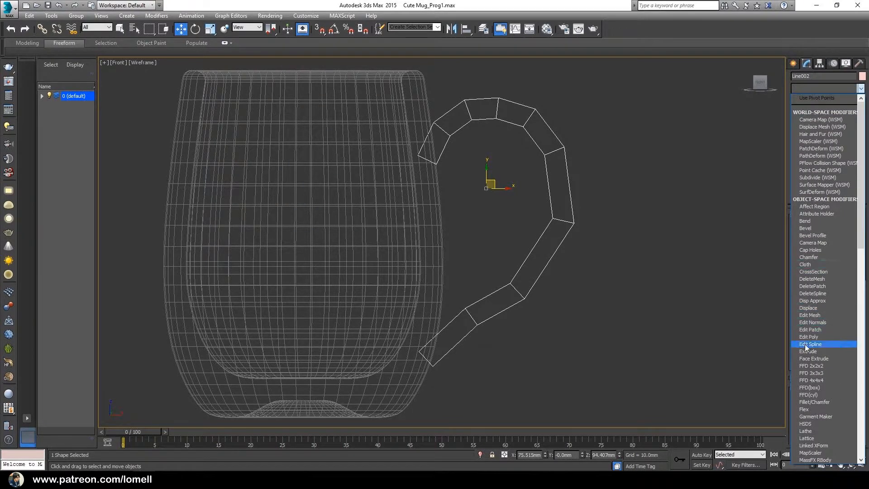
pyautogui.click(817, 337)
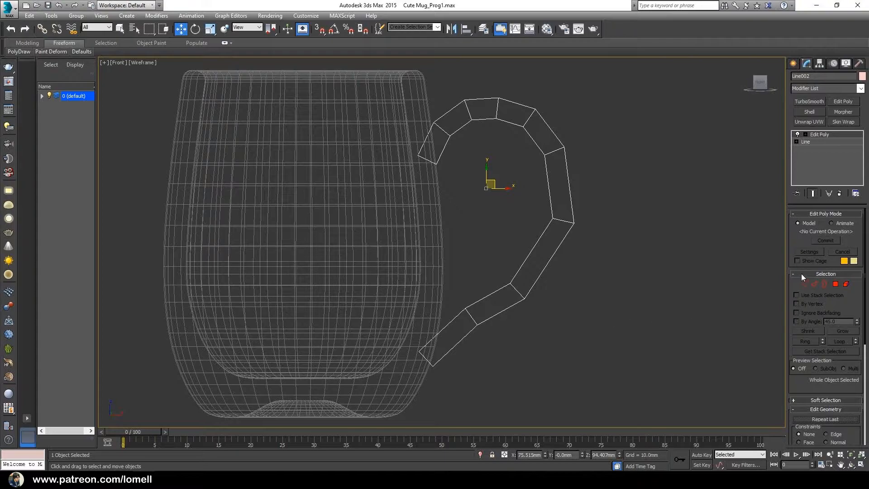
# Move the Edit Poly vertices at the handle's upper end so it flares downward along the mug's wall
pyautogui.click(804, 285)
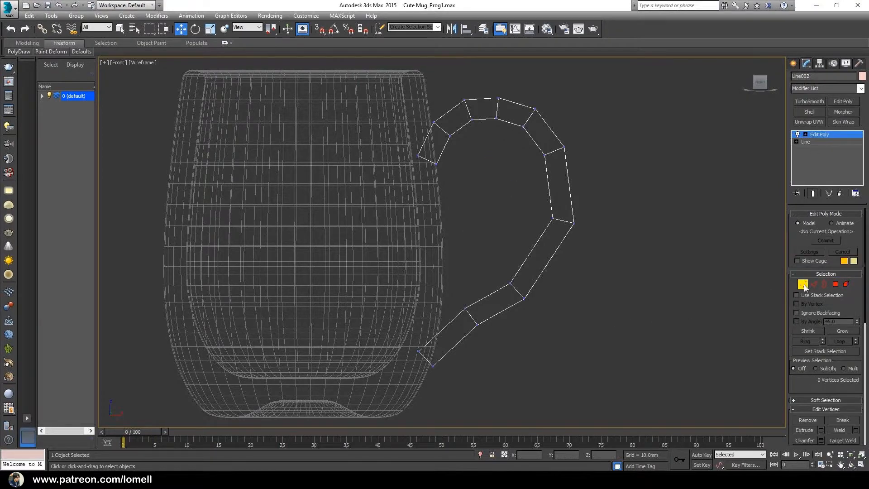
pyautogui.moveTo(451, 177); pyautogui.dragTo(452, 180)
pyautogui.moveTo(427, 160); pyautogui.dragTo(433, 219, button='middle')
pyautogui.scroll(3, 434, 219)
pyautogui.moveTo(456, 224); pyautogui.dragTo(461, 285)
pyautogui.moveTo(391, 195); pyautogui.dragTo(441, 164)
pyautogui.click(444, 147)
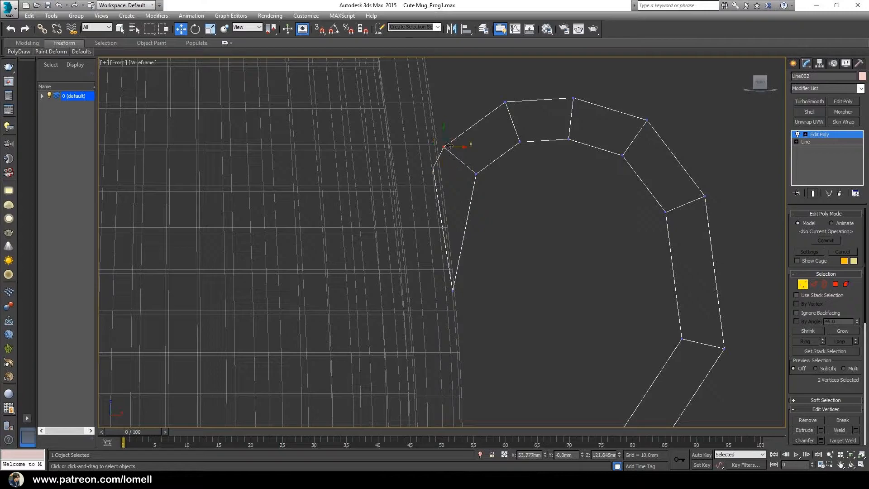
# Fit the handle's lower end vertices to the mug's wall and adjust the neighbouring vertices to widen that joint
pyautogui.scroll(-5, 453, 136)
pyautogui.scroll(5, 495, 316)
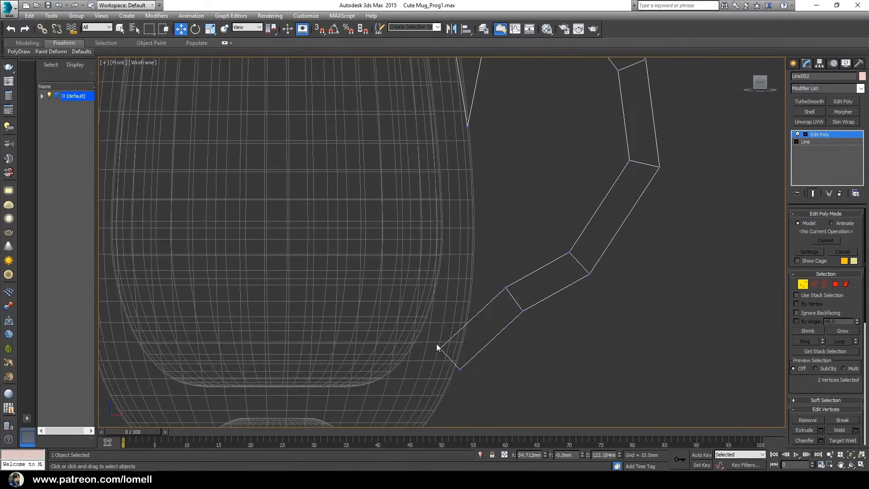
pyautogui.moveTo(448, 360); pyautogui.dragTo(467, 322)
pyautogui.moveTo(450, 355); pyautogui.dragTo(474, 305)
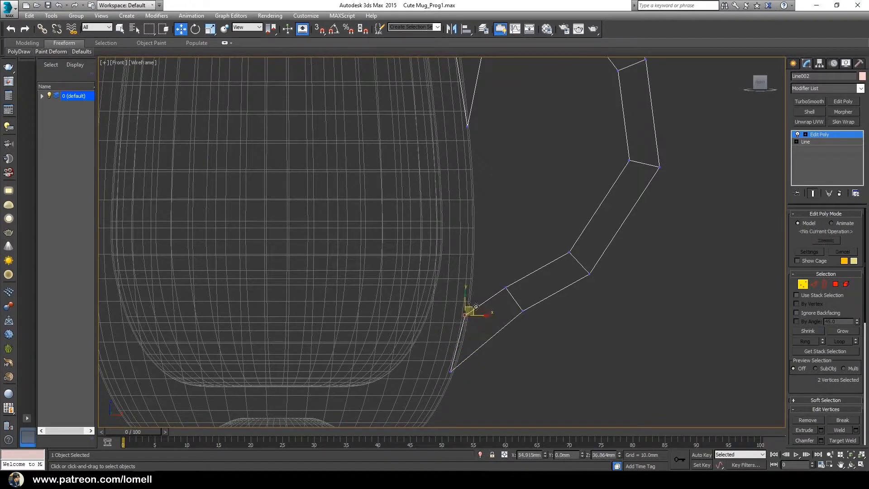
pyautogui.moveTo(541, 325); pyautogui.dragTo(539, 323)
pyautogui.moveTo(521, 287); pyautogui.dragTo(511, 263)
pyautogui.moveTo(452, 280); pyautogui.dragTo(506, 329)
# Refine the vertices next to the handle's upper end to smooth its transition into the mug's wall
pyautogui.scroll(-4, 476, 308)
pyautogui.scroll(2, 479, 318)
pyautogui.scroll(5, 490, 274)
pyautogui.moveTo(472, 149); pyautogui.dragTo(453, 102)
pyautogui.scroll(-5, 453, 132)
pyautogui.moveTo(487, 231); pyautogui.dragTo(491, 258, button='middle')
pyautogui.scroll(4, 436, 122)
pyautogui.moveTo(434, 120); pyautogui.dragTo(459, 133)
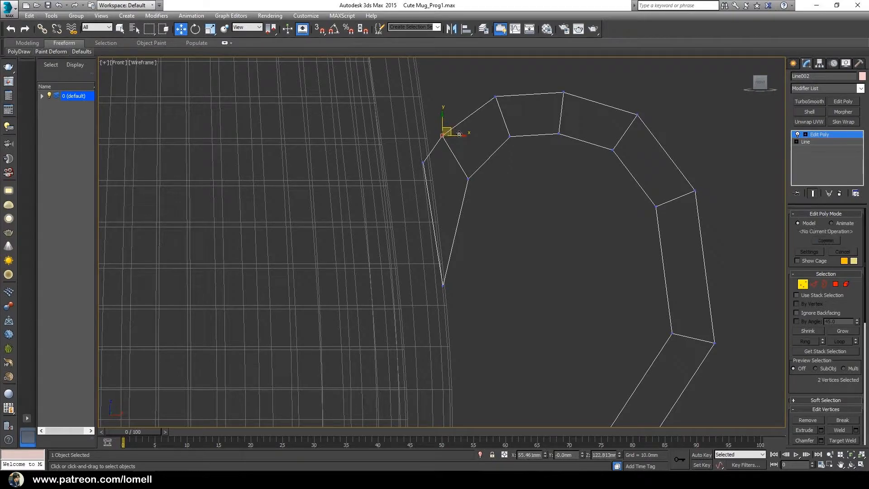
pyautogui.scroll(-4, 459, 133)
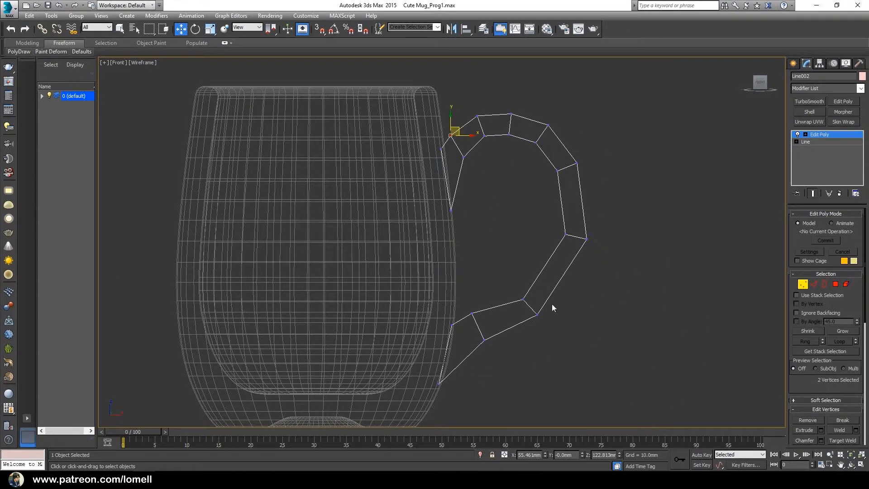
# Move the two vertex rows at the handle's upper outer bend slightly outward and clear the selection
pyautogui.moveTo(547, 150); pyautogui.dragTo(544, 175)
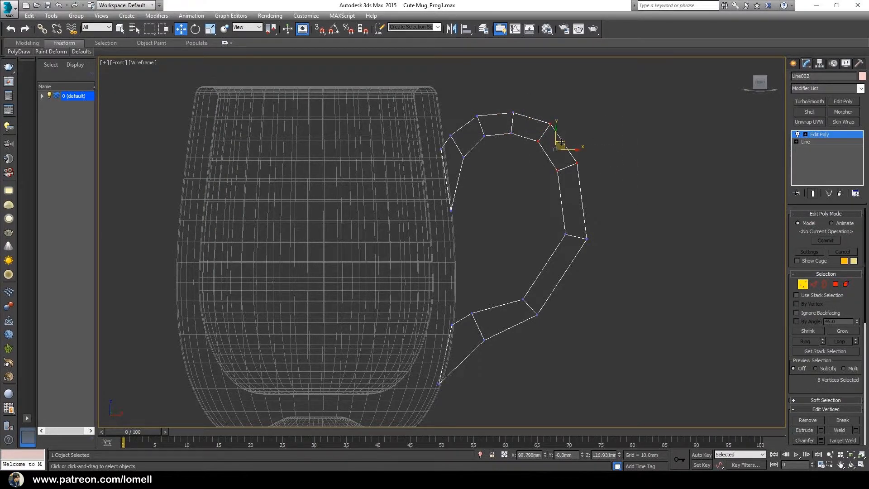
pyautogui.moveTo(562, 143); pyautogui.dragTo(564, 145)
pyautogui.click(623, 146)
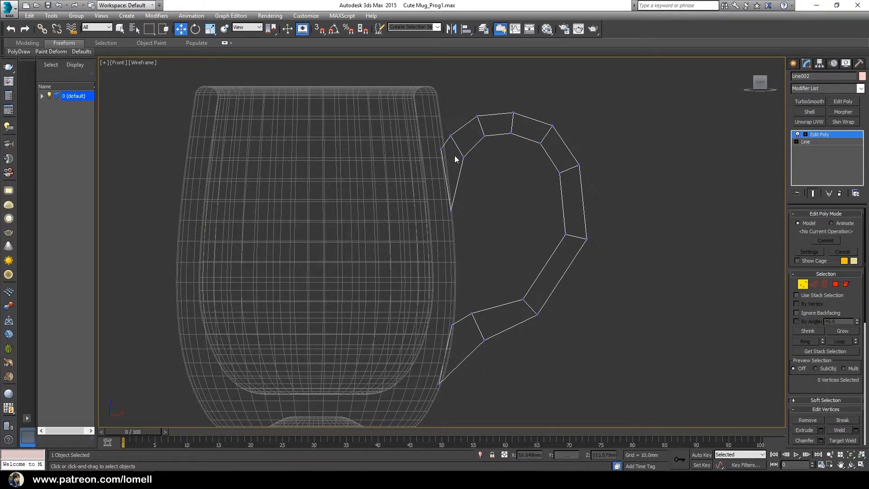
# Select the handle's end vertices together with those along its upper curve and scale them across the handle's width in perspective view
pyautogui.click(441, 149)
pyautogui.keyDown('ctrl'); pyautogui.click(451, 210); pyautogui.keyUp('ctrl')
pyautogui.keyDown('ctrl'); pyautogui.moveTo(451, 326); pyautogui.dragTo(453, 330); pyautogui.keyUp('ctrl')
pyautogui.keyDown('ctrl'); pyautogui.click(439, 384); pyautogui.keyUp('ctrl')
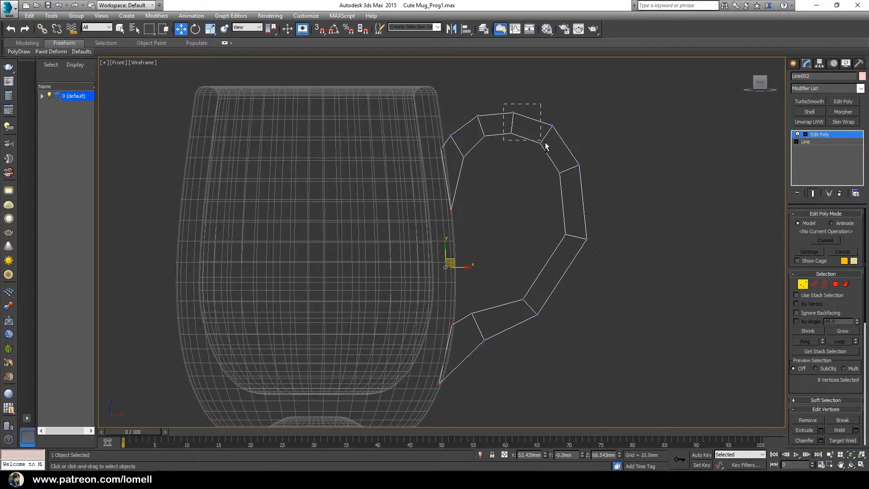
pyautogui.keyDown('ctrl'); pyautogui.moveTo(561, 153); pyautogui.dragTo(562, 154); pyautogui.keyUp('ctrl')
pyautogui.press('p')
pyautogui.moveTo(613, 237)
pyautogui.keyDown('alt'); pyautogui.mouseDown(button='middle')
pyautogui.moveTo(530, 260)
pyautogui.moveTo(503, 278)
pyautogui.moveTo(477, 276)
pyautogui.mouseUp(button='middle'); pyautogui.keyUp('alt')
pyautogui.press('F3')
pyautogui.click(210, 29)
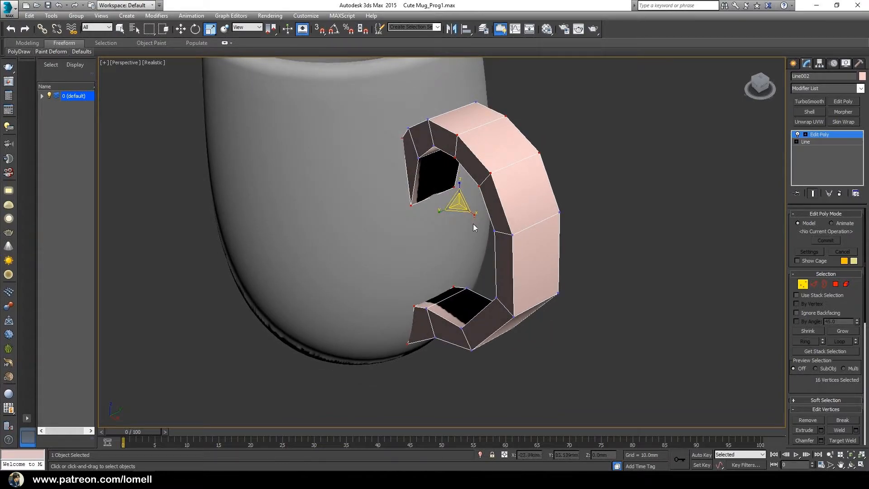
pyautogui.keyDown('alt'); pyautogui.moveTo(473, 222); pyautogui.dragTo(448, 228, button='middle'); pyautogui.keyUp('alt')
pyautogui.scroll(3, 439, 202)
pyautogui.moveTo(444, 198); pyautogui.dragTo(438, 199)
pyautogui.moveTo(439, 200)
pyautogui.keyDown('alt'); pyautogui.mouseDown(button='middle')
pyautogui.moveTo(481, 234)
pyautogui.moveTo(465, 266)
pyautogui.moveTo(518, 264)
pyautogui.moveTo(494, 241)
pyautogui.mouseUp(button='middle'); pyautogui.keyUp('alt')
# Select the remaining vertices around the handle's lower bend and scale them to refine the width there
pyautogui.press('F3')
pyautogui.moveTo(600, 344); pyautogui.dragTo(611, 349)
pyautogui.keyDown('alt'); pyautogui.moveTo(611, 349); pyautogui.dragTo(520, 291, button='middle'); pyautogui.keyUp('alt')
pyautogui.moveTo(521, 283); pyautogui.dragTo(527, 284)
pyautogui.keyDown('alt'); pyautogui.moveTo(527, 310); pyautogui.dragTo(585, 369, button='middle'); pyautogui.keyUp('alt')
pyautogui.moveTo(509, 306); pyautogui.dragTo(508, 304)
pyautogui.keyDown('alt'); pyautogui.moveTo(538, 323); pyautogui.dragTo(496, 324, button='middle'); pyautogui.keyUp('alt')
pyautogui.moveTo(495, 324); pyautogui.dragTo(505, 304)
pyautogui.press('F3')
pyautogui.keyDown('alt'); pyautogui.moveTo(504, 297); pyautogui.dragTo(564, 268, button='middle'); pyautogui.keyUp('alt')
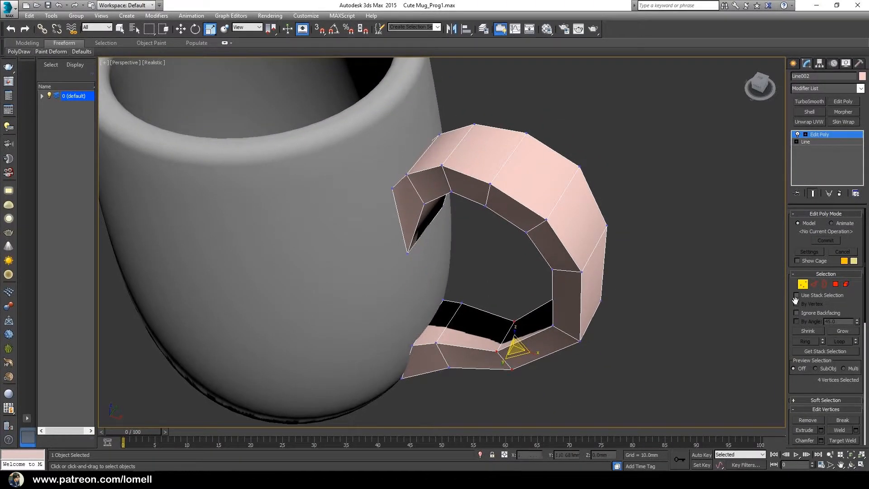
# Extrude the outer polygon at the top of the handle outward into a raised thumb rest
pyautogui.click(836, 283)
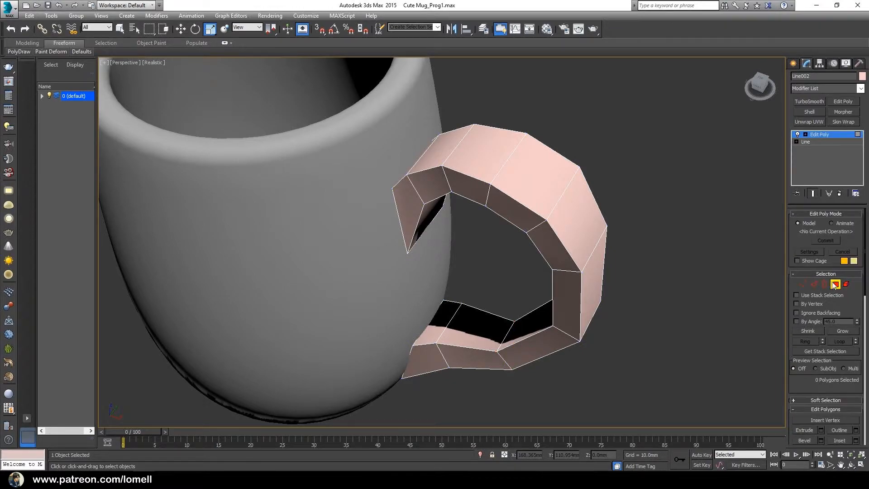
pyautogui.click(544, 184)
pyautogui.scroll(4, 526, 201)
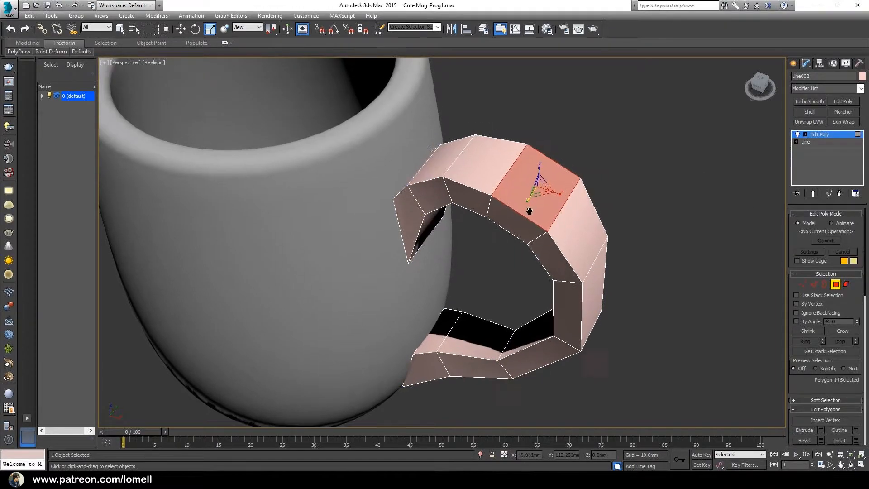
pyautogui.scroll(-2, 798, 362)
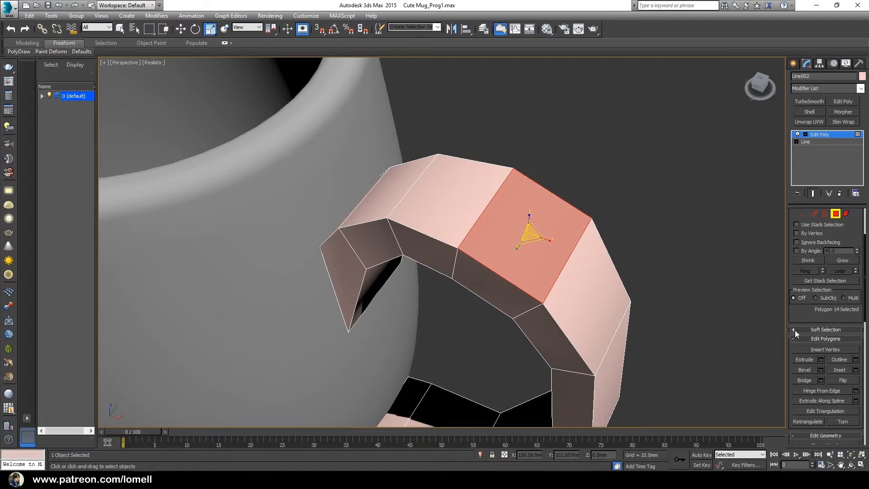
pyautogui.click(804, 360)
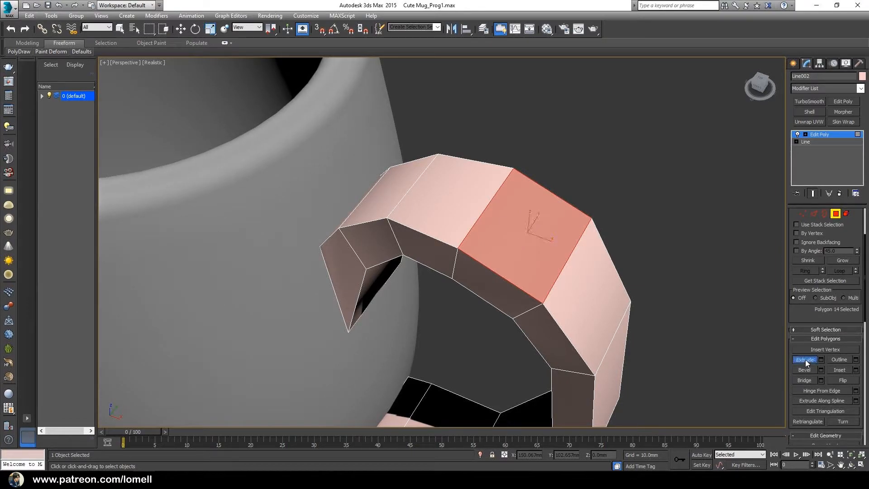
pyautogui.keyDown('alt'); pyautogui.moveTo(672, 234); pyautogui.dragTo(507, 254, button='middle'); pyautogui.keyUp('alt')
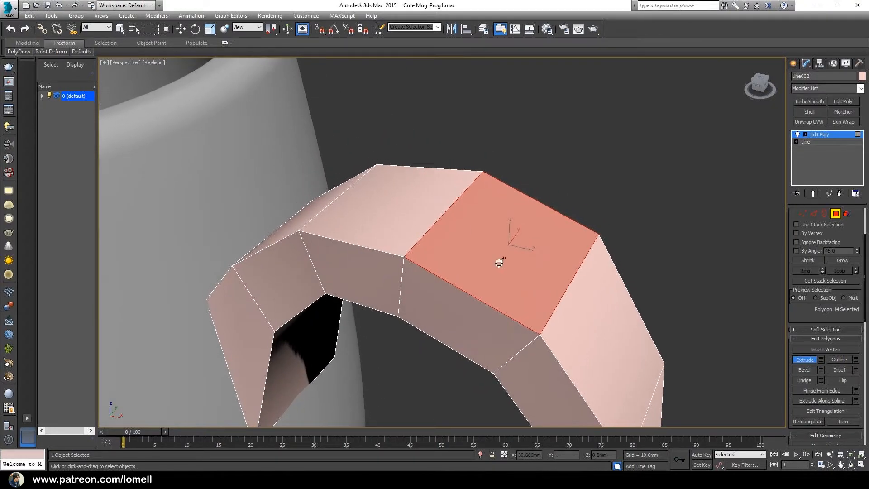
pyautogui.moveTo(513, 262); pyautogui.dragTo(519, 243)
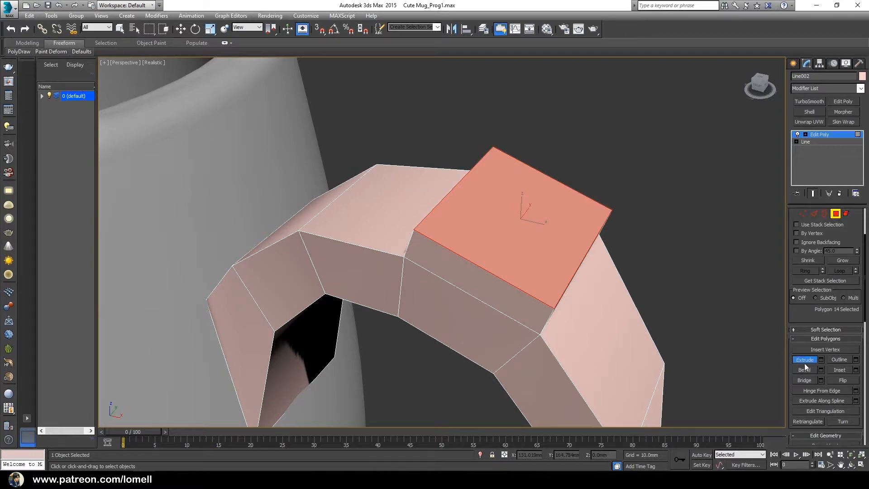
pyautogui.rightClick(724, 262)
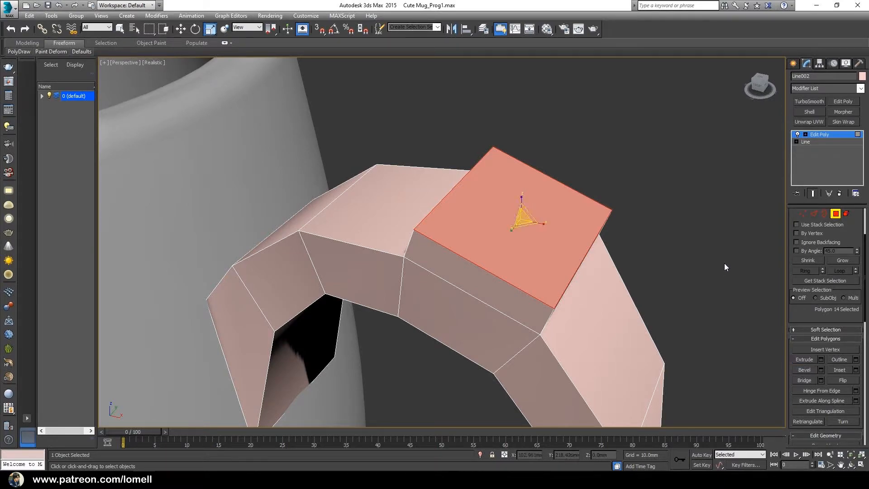
# Leave polygon editing and add a TurboSmooth modifier with 2 iterations to the handle
pyautogui.click(838, 135)
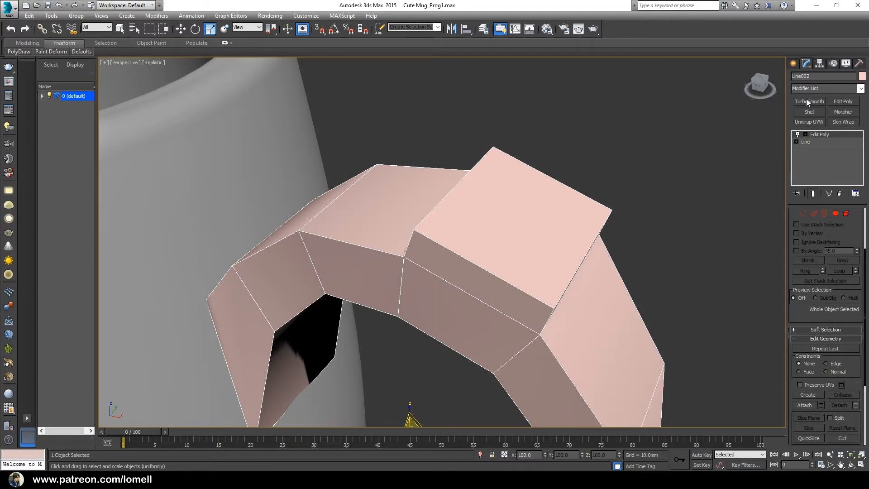
pyautogui.click(813, 88)
pyautogui.scroll(-15, 819, 271)
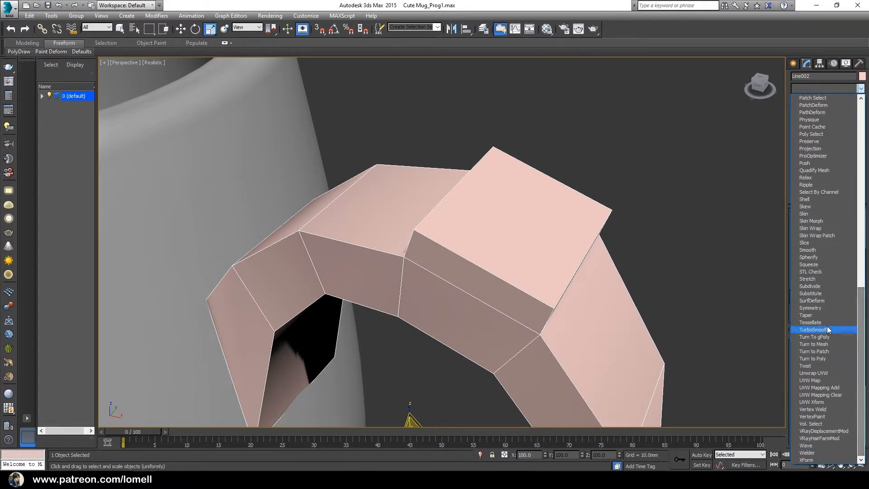
pyautogui.click(819, 330)
pyautogui.moveTo(738, 404); pyautogui.dragTo(619, 297, button='middle')
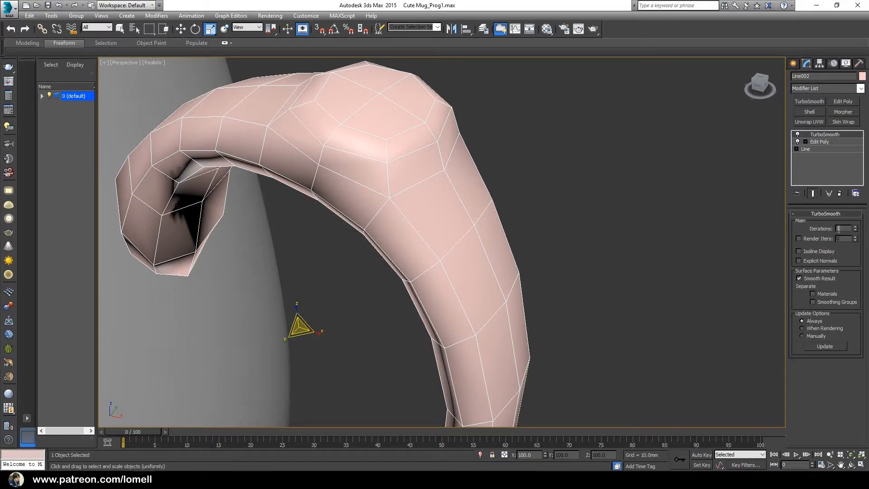
pyautogui.press('Return')
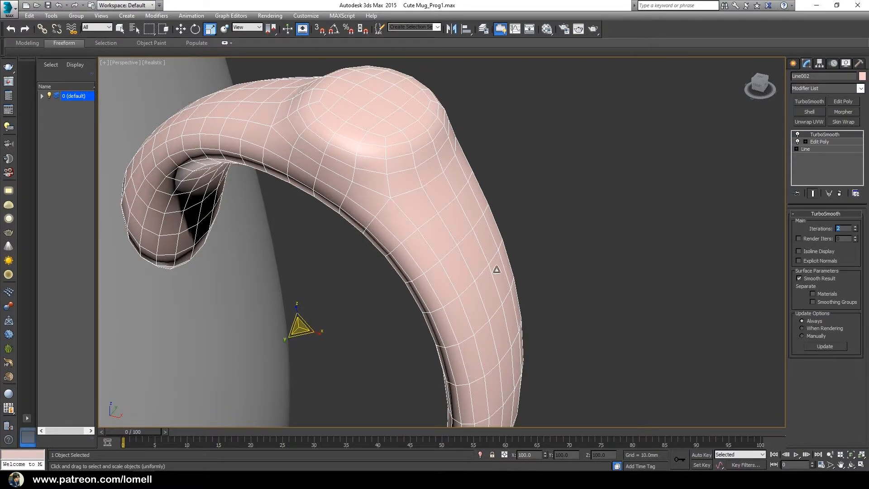
# Change the handle's object color to grey to match the mug, and deselect the handle
pyautogui.scroll(-2, 494, 272)
pyautogui.click(862, 77)
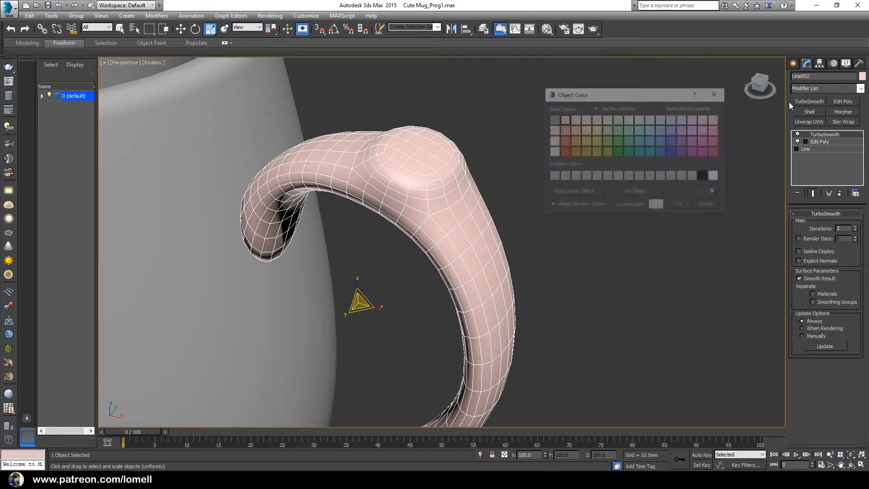
pyautogui.click(623, 176)
pyautogui.click(675, 204)
pyautogui.moveTo(592, 165); pyautogui.dragTo(628, 275)
pyautogui.scroll(-3, 523, 289)
pyautogui.keyDown('alt'); pyautogui.moveTo(523, 289); pyautogui.dragTo(465, 287, button='middle'); pyautogui.keyUp('alt')
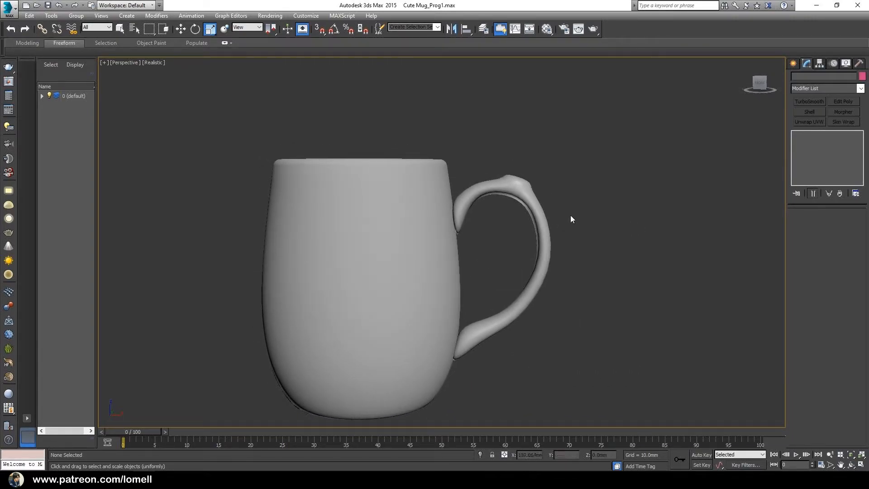
# Reselect the handle, return to its Edit Poly vertices below TurboSmooth and hide the smoothed end result
pyautogui.moveTo(597, 192); pyautogui.dragTo(553, 215)
pyautogui.moveTo(514, 237); pyautogui.dragTo(513, 238)
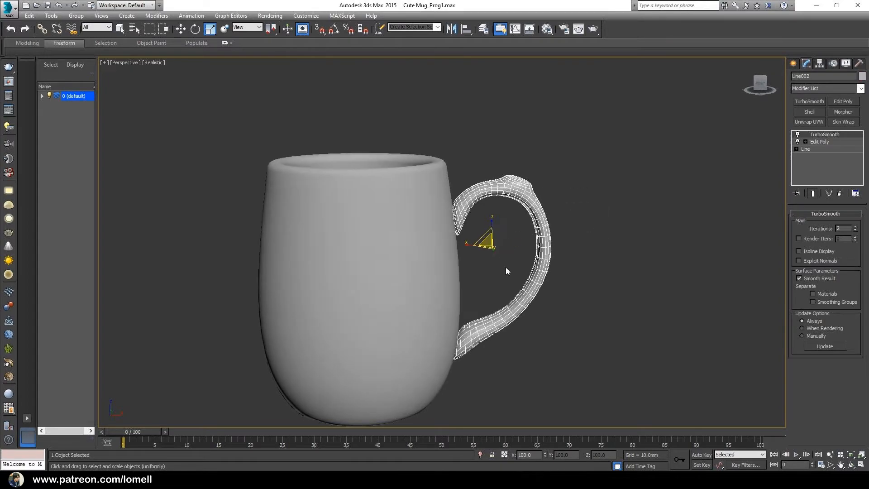
pyautogui.scroll(4, 510, 270)
pyautogui.scroll(-3, 516, 267)
pyautogui.scroll(2, 525, 266)
pyautogui.click(838, 141)
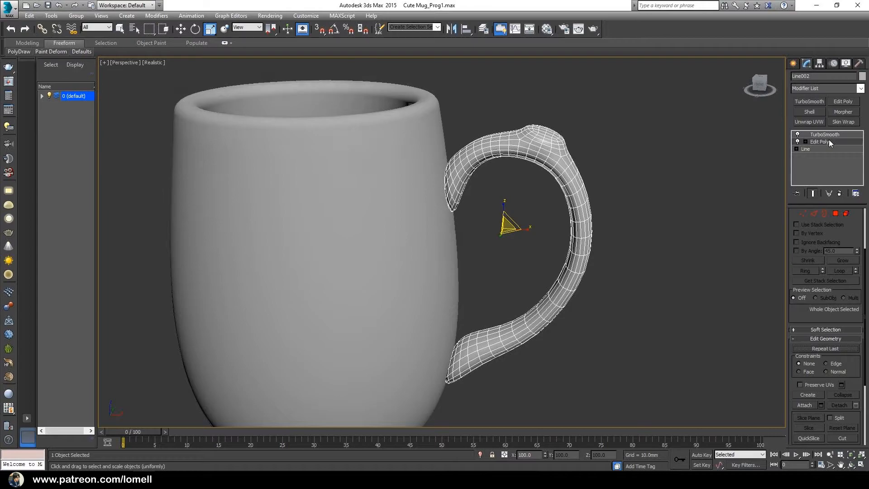
pyautogui.moveTo(762, 210); pyautogui.dragTo(623, 264, button='middle')
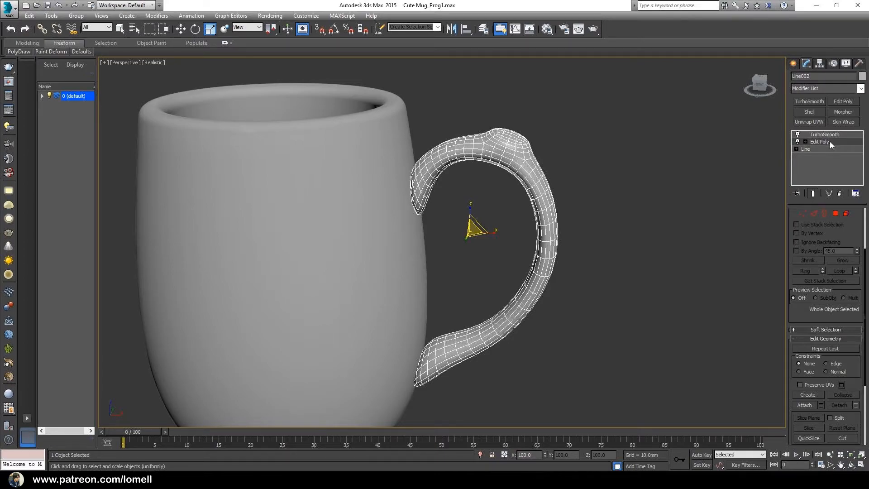
pyautogui.click(813, 193)
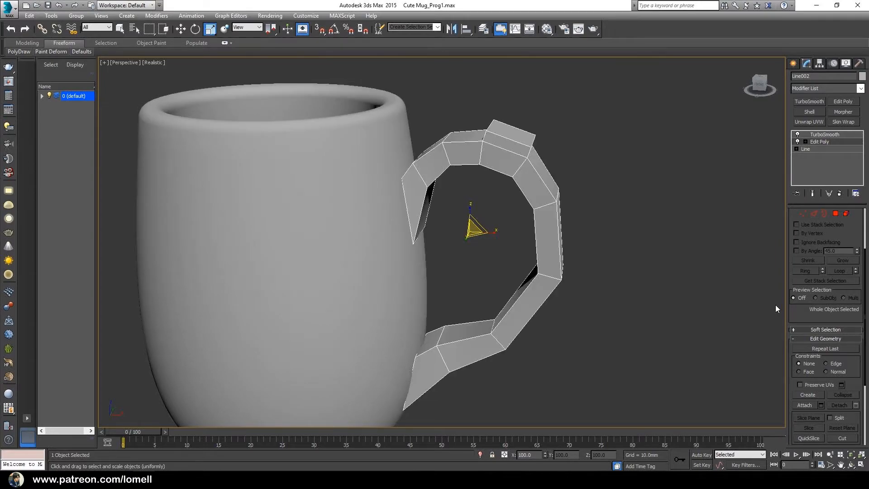
pyautogui.click(802, 215)
# Show the smoothed end result and examine how the handle's ends meet the mug's wall
pyautogui.moveTo(570, 303); pyautogui.dragTo(573, 270, button='middle')
pyautogui.scroll(-4, 573, 269)
pyautogui.scroll(3, 518, 281)
pyautogui.keyDown('alt'); pyautogui.moveTo(519, 296); pyautogui.dragTo(496, 244, button='middle'); pyautogui.keyUp('alt')
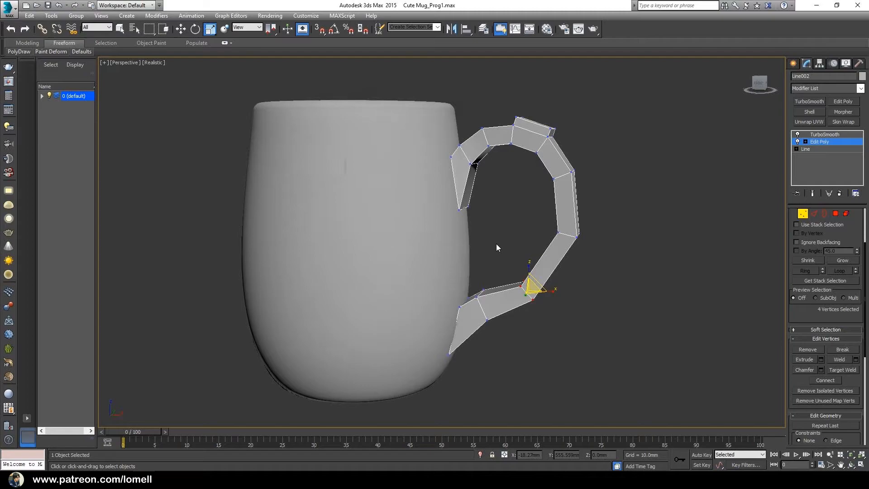
pyautogui.click(813, 193)
pyautogui.keyDown('alt'); pyautogui.moveTo(544, 289); pyautogui.dragTo(548, 279, button='middle'); pyautogui.keyUp('alt')
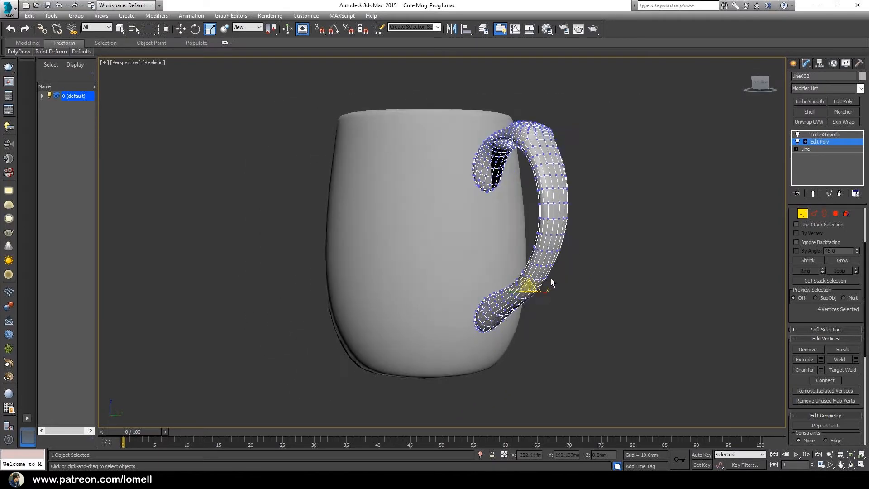
pyautogui.scroll(5, 475, 313)
pyautogui.moveTo(475, 314)
pyautogui.keyDown('alt'); pyautogui.mouseDown(button='middle')
pyautogui.moveTo(460, 329)
pyautogui.moveTo(467, 307)
pyautogui.moveTo(463, 318)
pyautogui.moveTo(471, 314)
pyautogui.mouseUp(button='middle'); pyautogui.keyUp('alt')
# In the front view, move the two upper vertices of the handle's lower end up and into the mug's wall
pyautogui.press('f')
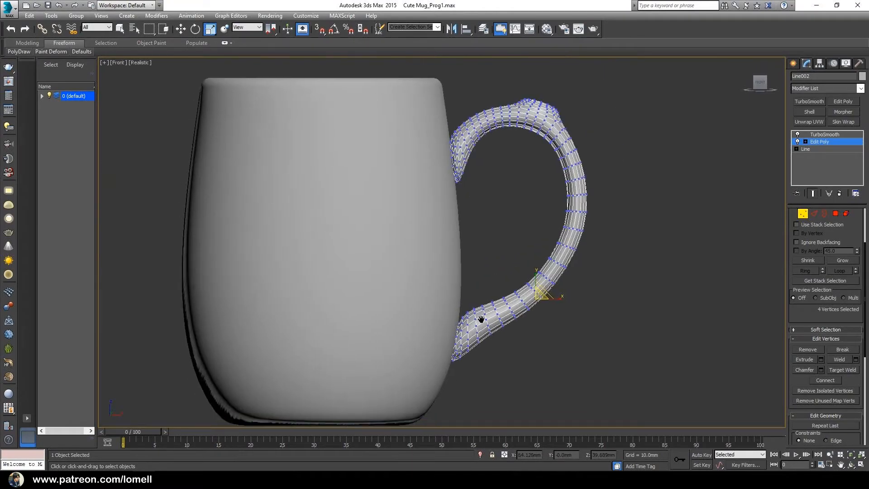
pyautogui.scroll(5, 472, 314)
pyautogui.click(813, 194)
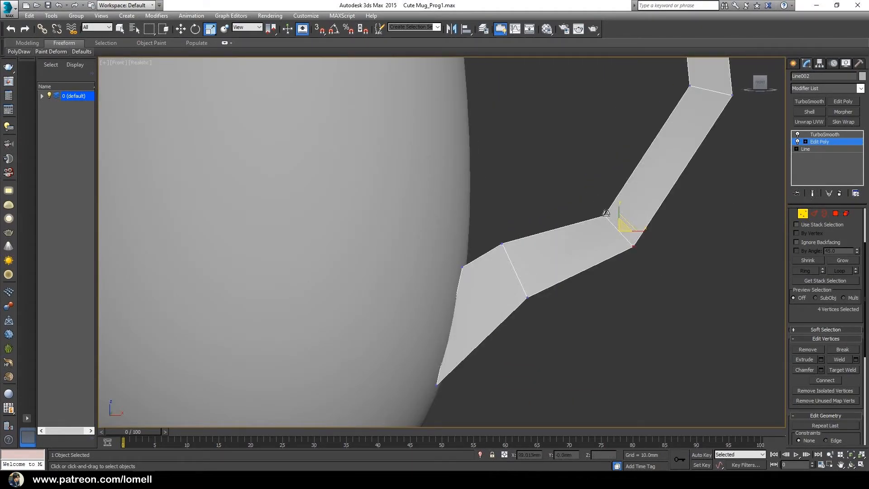
pyautogui.moveTo(482, 295); pyautogui.dragTo(480, 301)
pyautogui.click(186, 27)
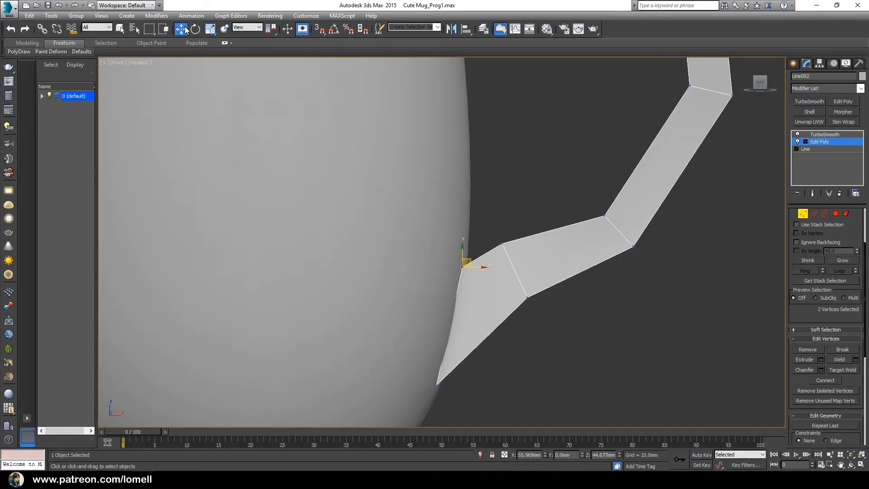
pyautogui.click(814, 194)
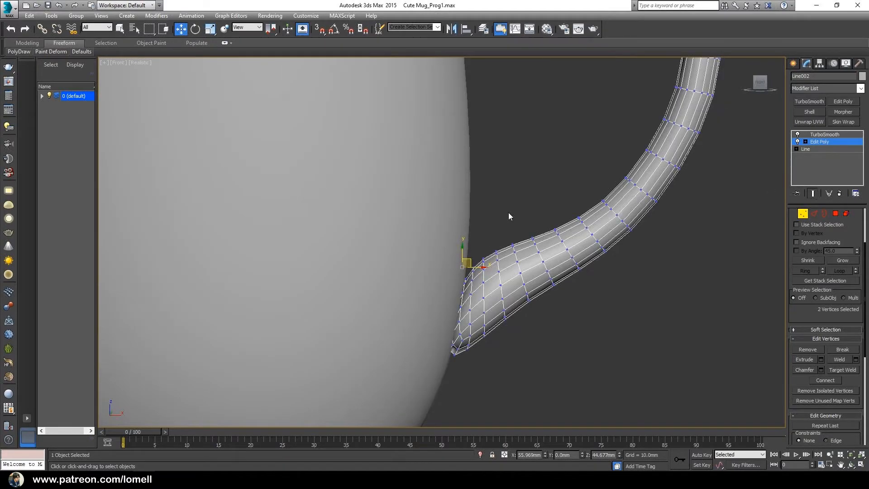
pyautogui.moveTo(499, 179); pyautogui.dragTo(464, 246)
pyautogui.scroll(-5, 464, 246)
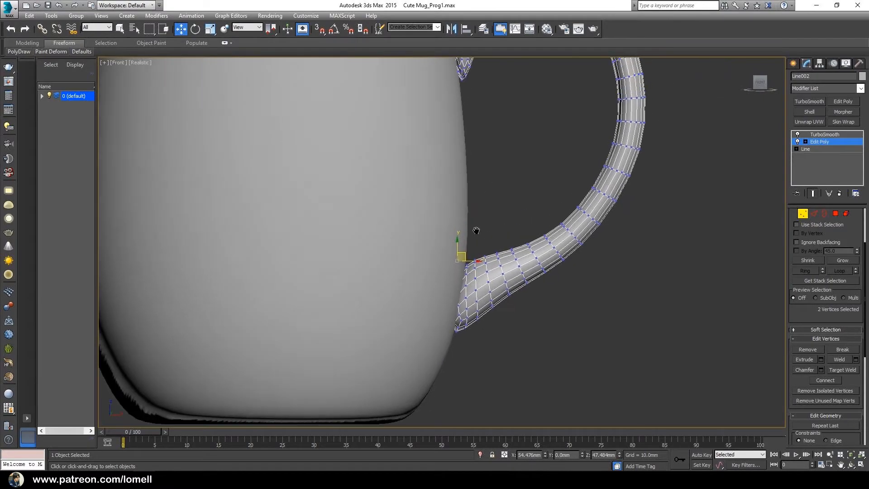
# Select the four vertices at the handle's upper end and move them into the mug's wall with the smoothed result shown
pyautogui.scroll(4, 487, 295)
pyautogui.scroll(-1, 487, 316)
pyautogui.click(814, 193)
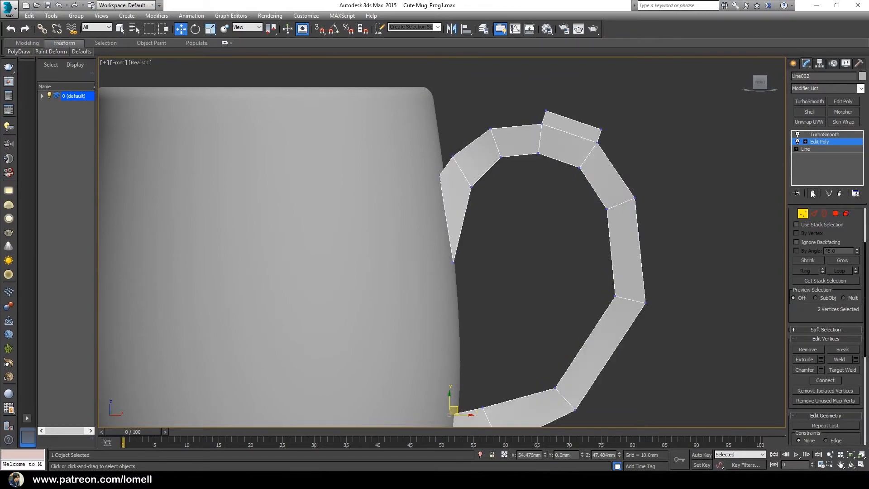
pyautogui.press('F3')
pyautogui.click(437, 176)
pyautogui.keyDown('ctrl'); pyautogui.moveTo(468, 284); pyautogui.dragTo(468, 284); pyautogui.keyUp('ctrl')
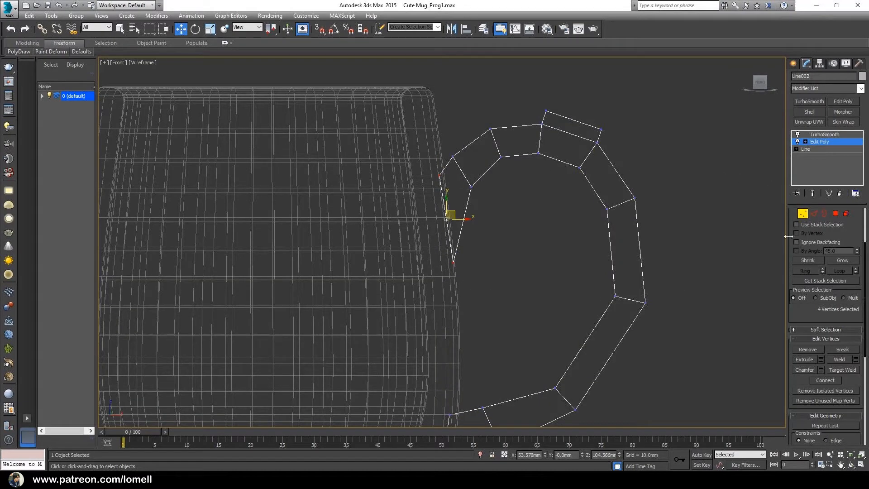
pyautogui.press('F3')
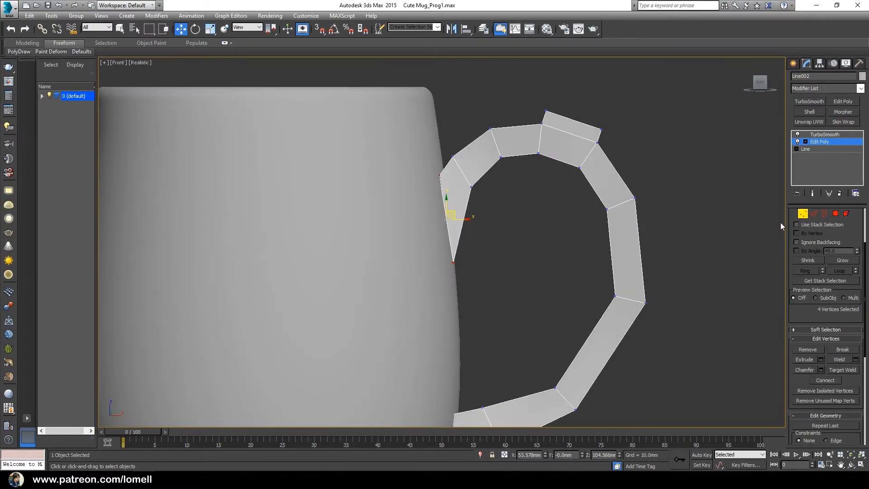
pyautogui.click(807, 191)
pyautogui.moveTo(452, 210); pyautogui.dragTo(453, 208)
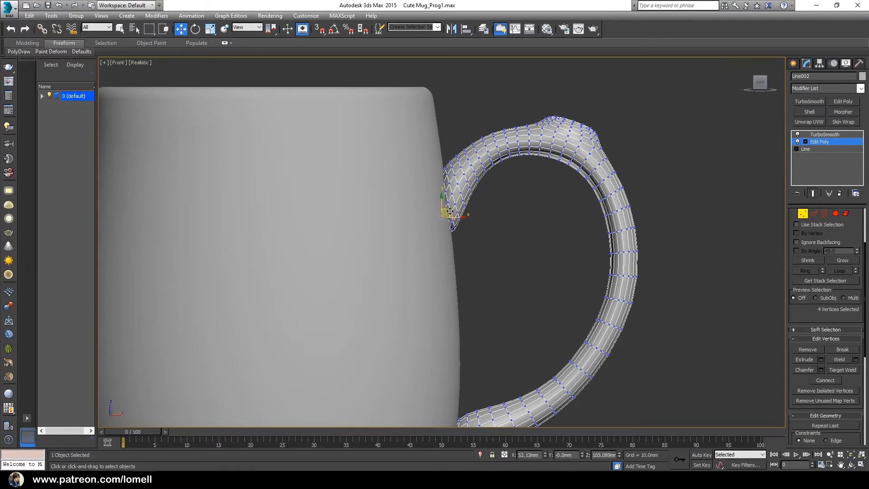
# Return to perspective view, leave vertex editing, deselect the handle and inspect the complete mug
pyautogui.scroll(-3, 490, 219)
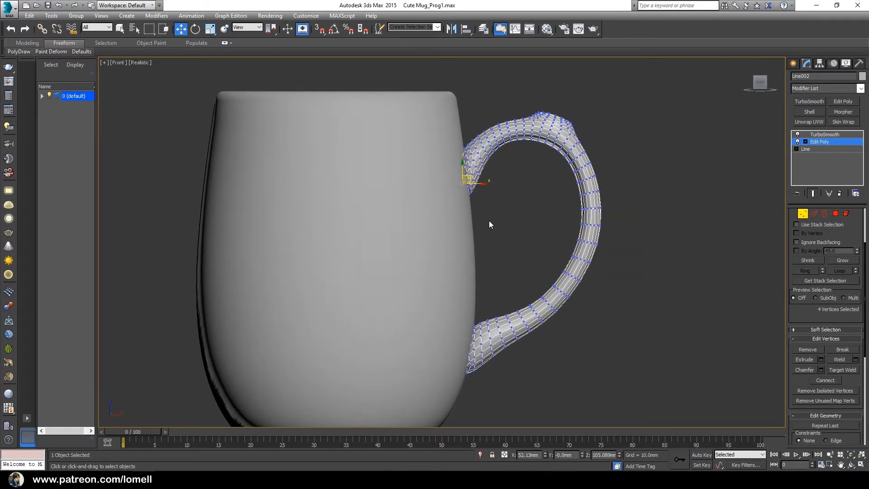
pyautogui.press('p')
pyautogui.keyDown('alt'); pyautogui.moveTo(551, 231); pyautogui.dragTo(621, 241, button='middle'); pyautogui.keyUp('alt')
pyautogui.click(813, 193)
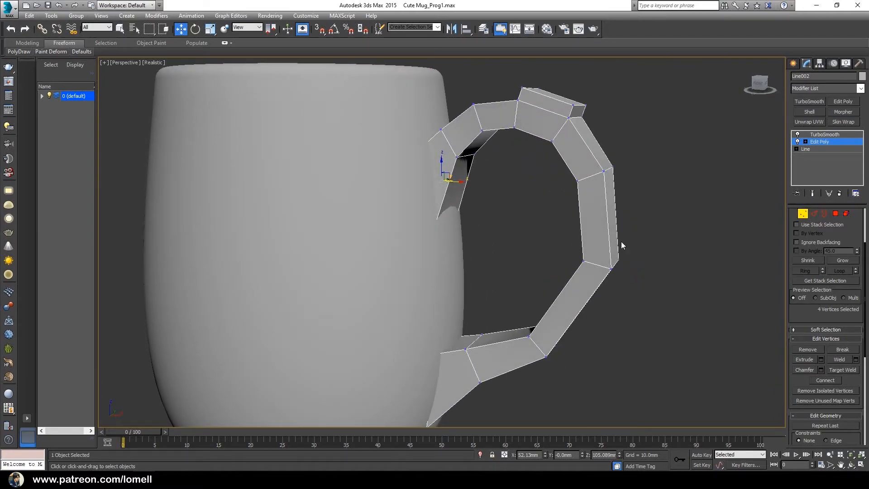
pyautogui.click(833, 142)
pyautogui.click(721, 231)
pyautogui.moveTo(608, 265); pyautogui.dragTo(506, 259, button='middle')
pyautogui.scroll(-5, 596, 266)
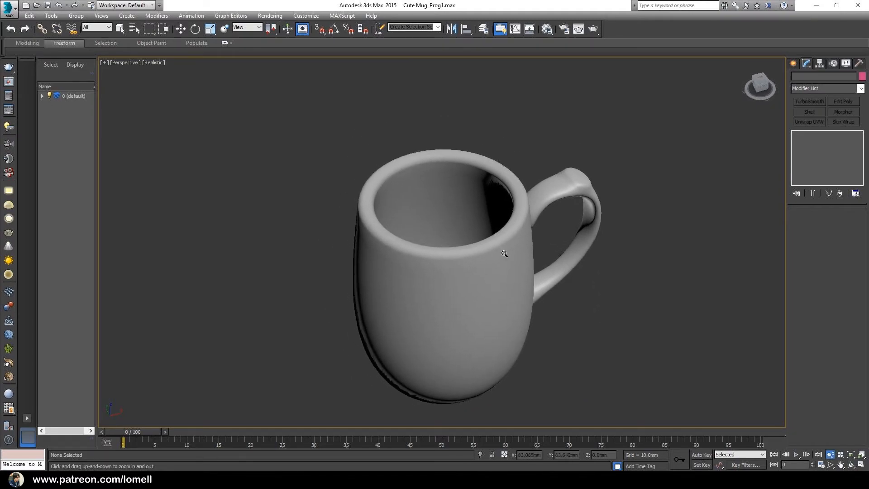
pyautogui.keyDown('alt'); pyautogui.moveTo(439, 254); pyautogui.dragTo(462, 254, button='middle'); pyautogui.keyUp('alt')
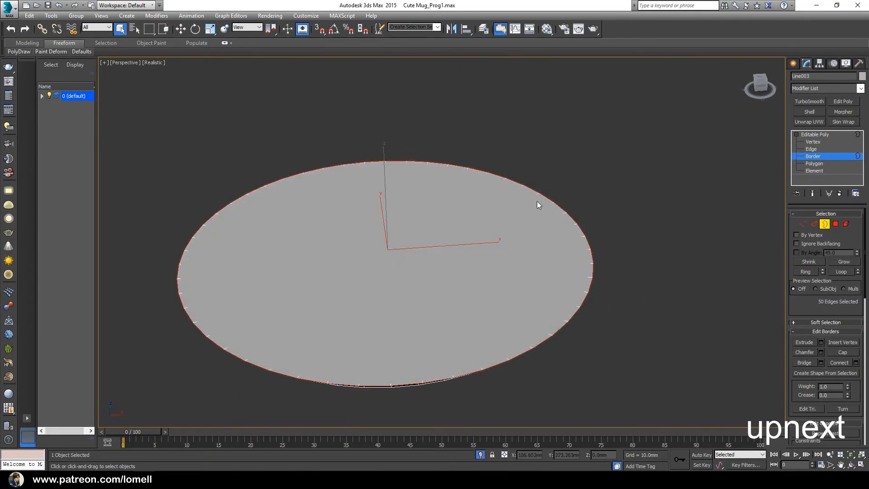
# Tessellate the disc's cap into radial faces and connect the radial edges with concentric edge rings
pyautogui.hotkey('ctrl', 'a')
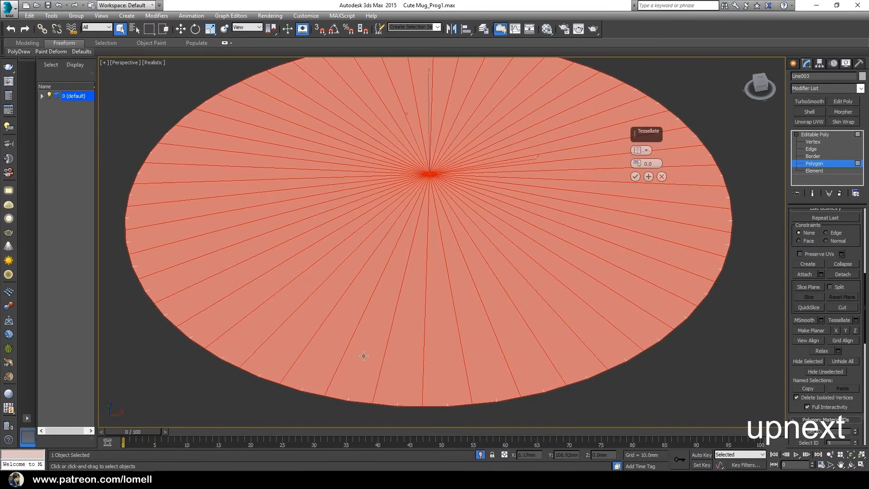
pyautogui.scroll(3, 447, 184)
pyautogui.keyDown('ctrl'); pyautogui.click(815, 224); pyautogui.keyUp('ctrl')
pyautogui.click(855, 383)
pyautogui.moveTo(652, 134); pyautogui.dragTo(656, 68)
pyautogui.click(654, 142)
# Turn on soft selection for the disc's centre vertex with an edge distance of 100 and a bubble of 1.0
pyautogui.click(813, 143)
pyautogui.click(815, 322)
pyautogui.moveTo(799, 352); pyautogui.dragTo(848, 217)
pyautogui.click(796, 247)
pyautogui.click(799, 256)
pyautogui.doubleClick(845, 256)
pyautogui.write('100')
pyautogui.doubleClick(831, 294)
pyautogui.write('1')
pyautogui.keyDown('alt'); pyautogui.moveTo(457, 290); pyautogui.dragTo(456, 248, button='middle'); pyautogui.keyUp('alt')
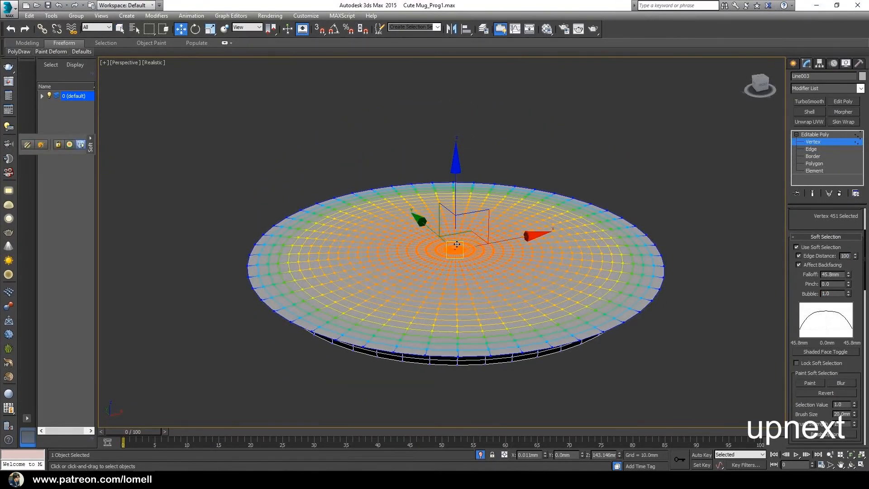
# Raise the disc's centre vertex to dome the surface and adjust the soft selection falloff
pyautogui.moveTo(456, 199); pyautogui.dragTo(456, 167)
pyautogui.keyDown('alt'); pyautogui.moveTo(458, 199); pyautogui.dragTo(466, 227, button='middle'); pyautogui.keyUp('alt')
pyautogui.press('r')
pyautogui.moveTo(848, 274); pyautogui.dragTo(848, 267)
pyautogui.keyDown('alt'); pyautogui.moveTo(453, 353); pyautogui.dragTo(446, 254, button='middle'); pyautogui.keyUp('alt')
# Cap the open border on the disc's underside and tessellate the new polygon
pyautogui.press('3')
pyautogui.click(643, 267)
pyautogui.hotkey('alt', 'p')
pyautogui.press('4')
pyautogui.click(498, 271)
pyautogui.moveTo(498, 272); pyautogui.dragTo(434, 277, button='middle')
pyautogui.rightClick(734, 224)
pyautogui.scroll(-10, 830, 281)
pyautogui.click(855, 306)
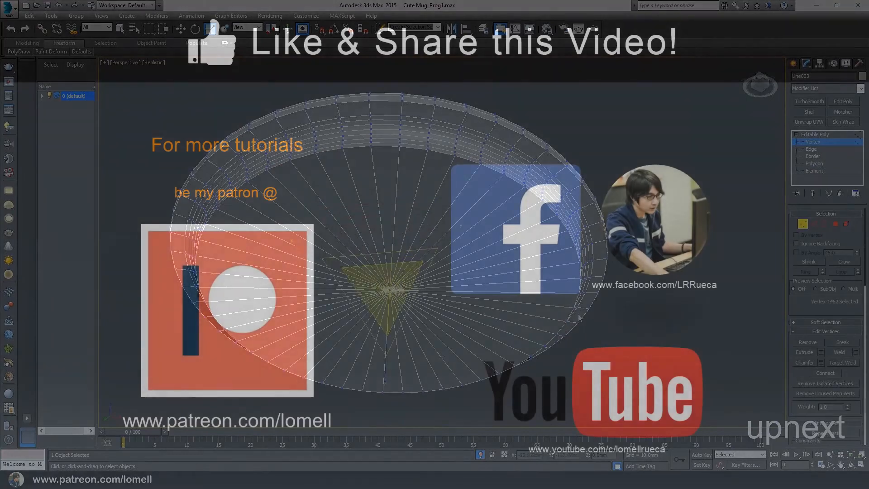